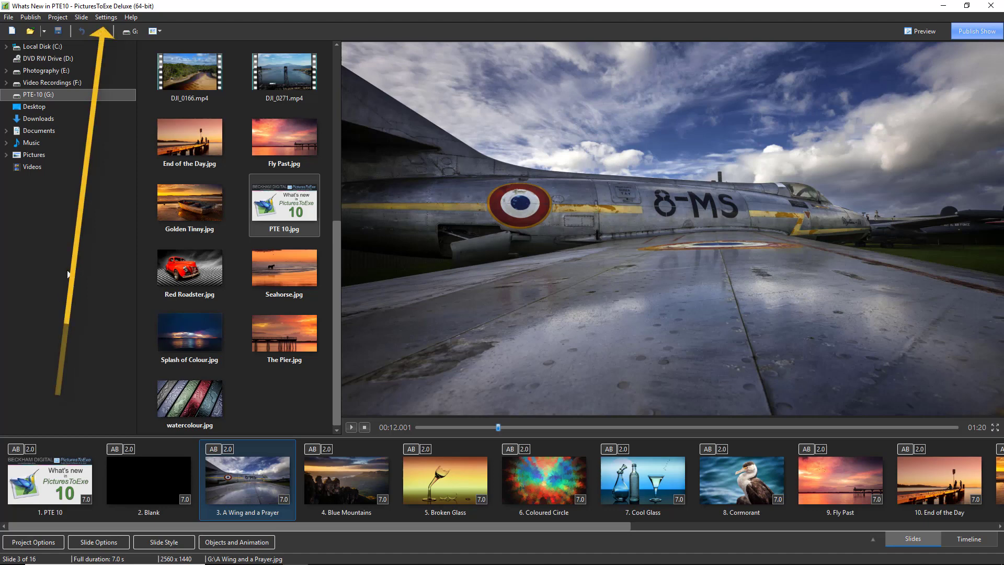
Step: Open the program Preferences and close them without changing anything
left_click(106, 17)
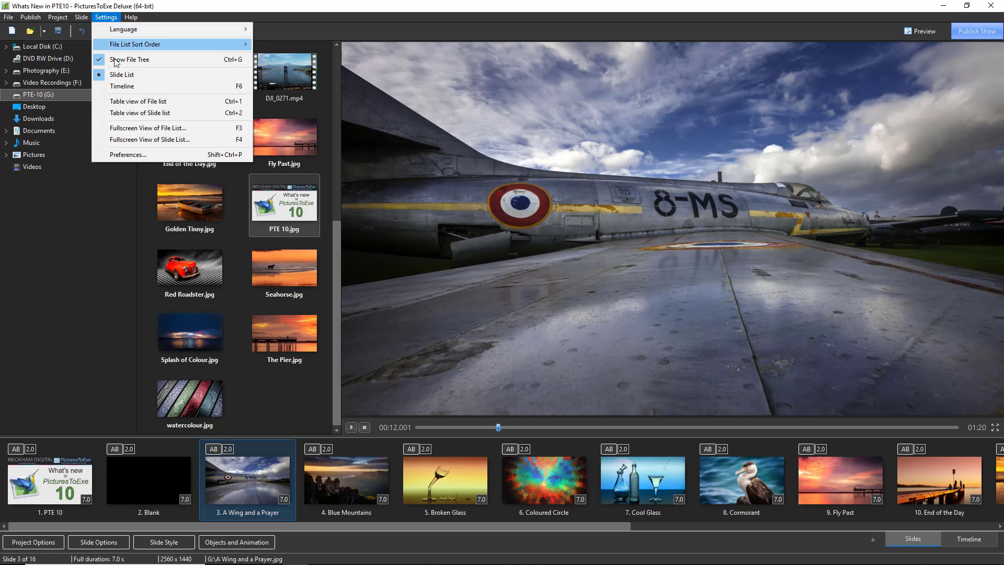
left_click(127, 155)
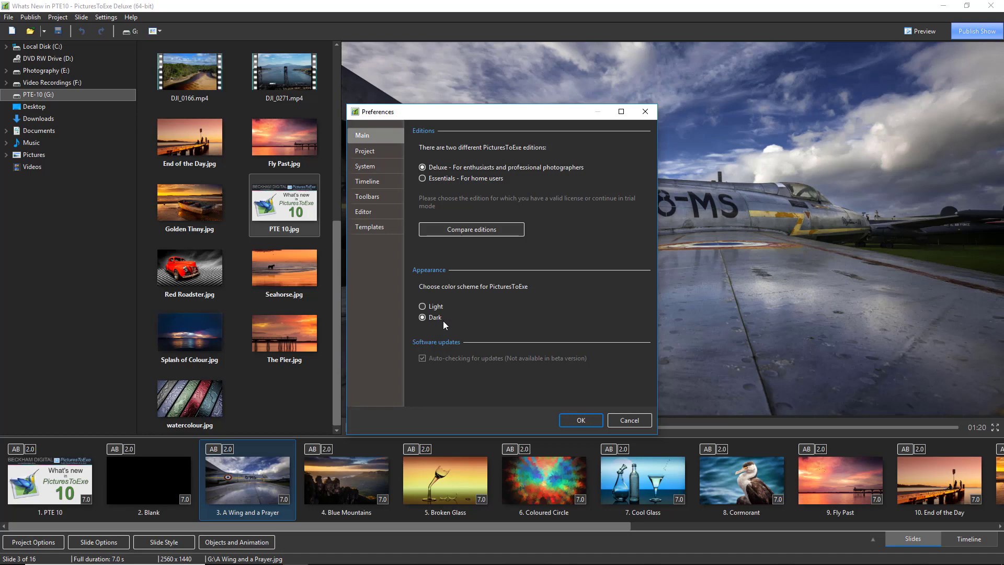
left_click(622, 419)
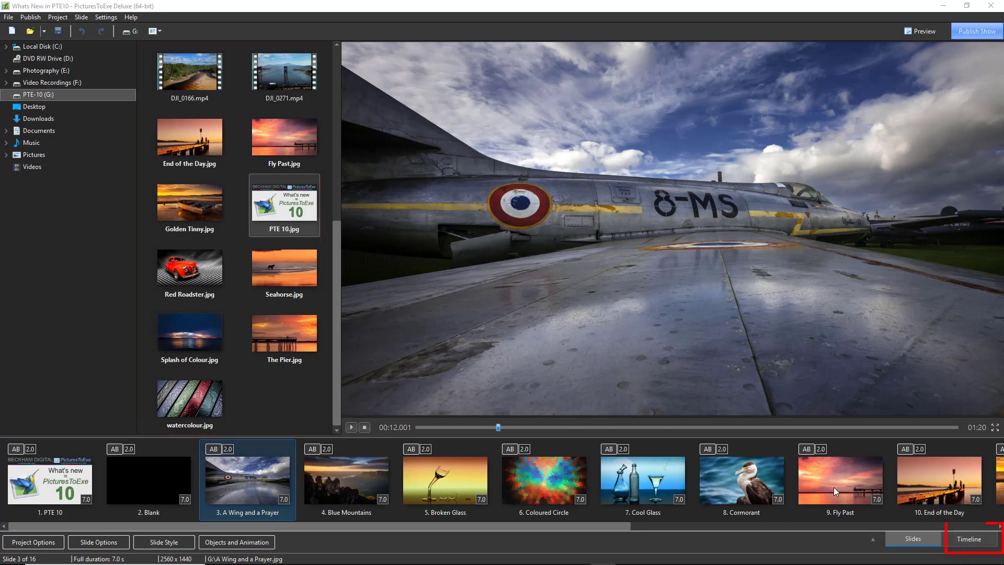
Step: Switch the show to Timeline view, then back to the Slides list
left_click(967, 542)
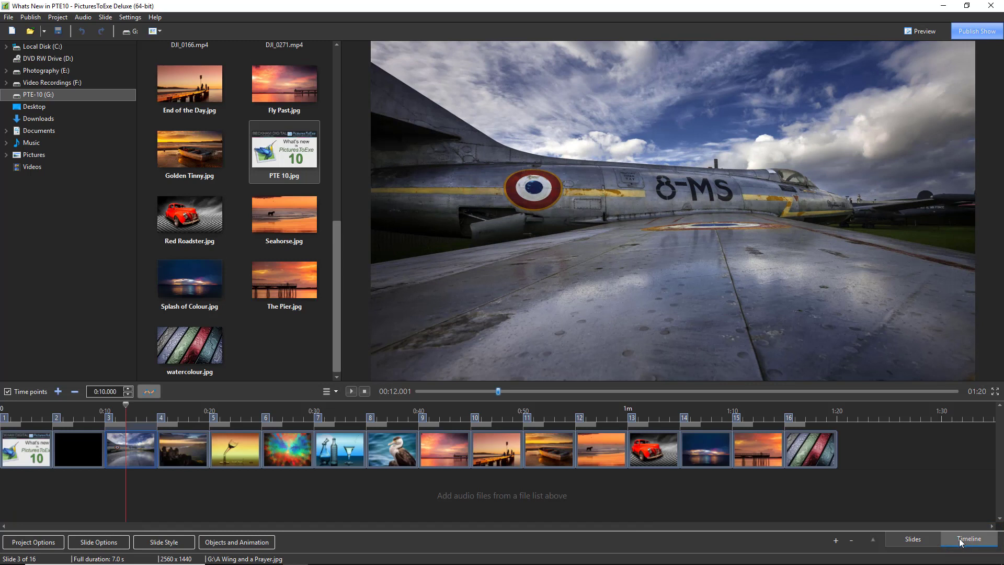
left_click(905, 540)
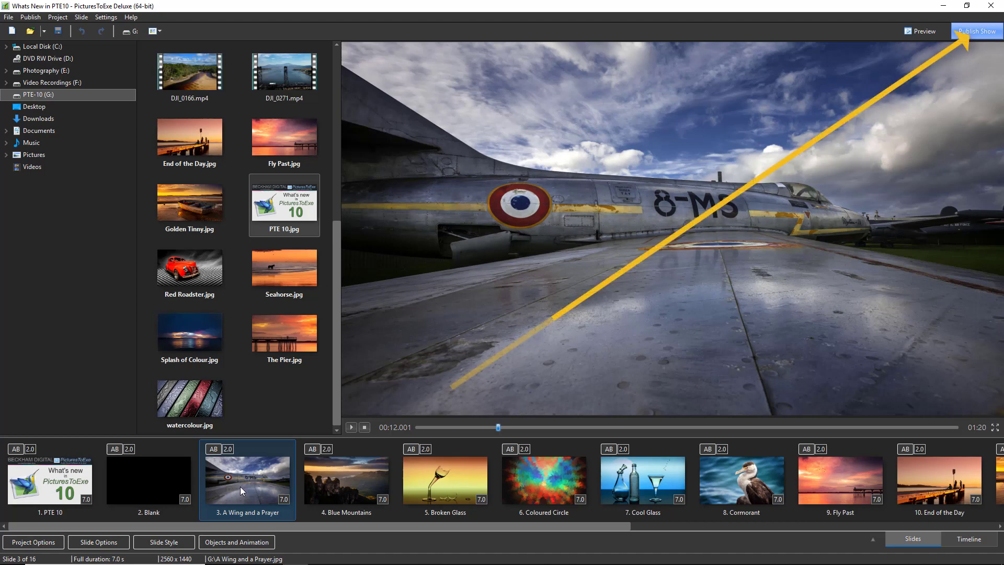
Step: Publish as HD and 4K Video and set motion blur to Motion Blur Disabled
left_click(966, 33)
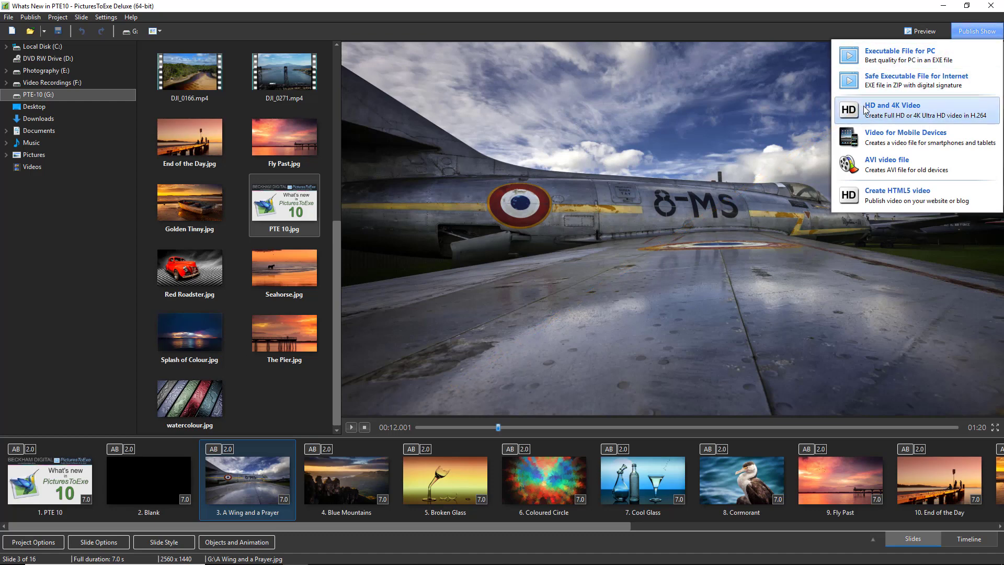
left_click(894, 111)
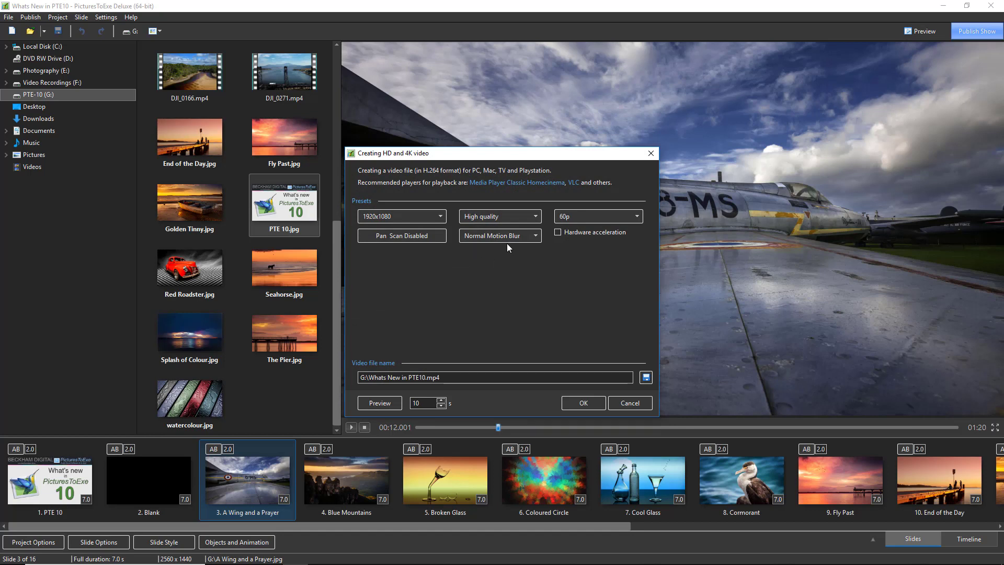
left_click(535, 237)
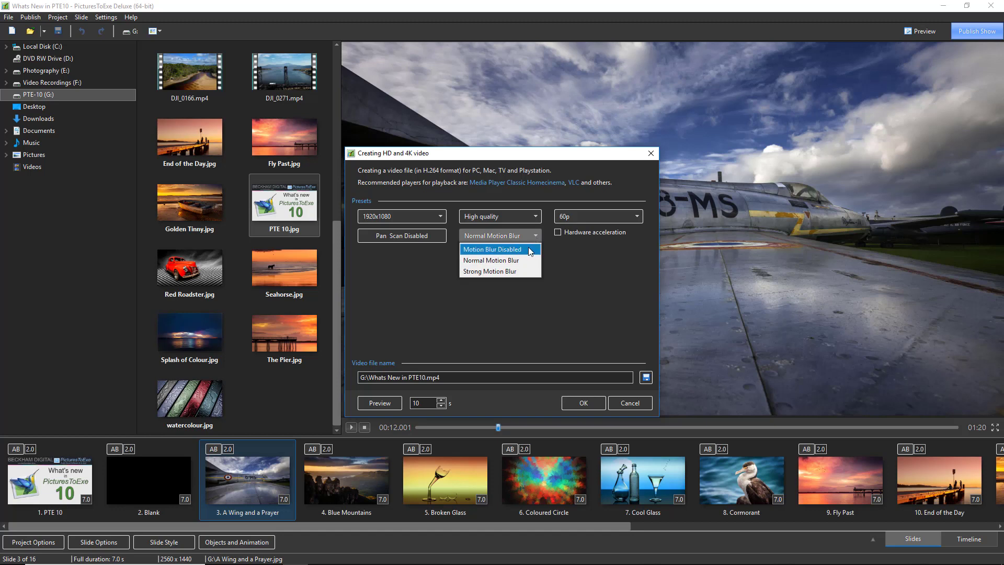
left_click(531, 251)
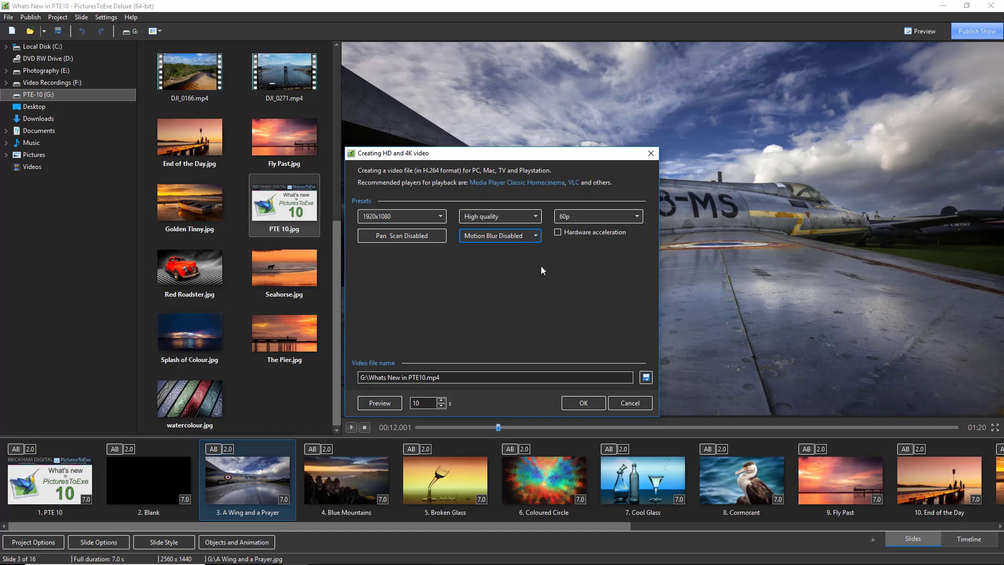
left_click(535, 236)
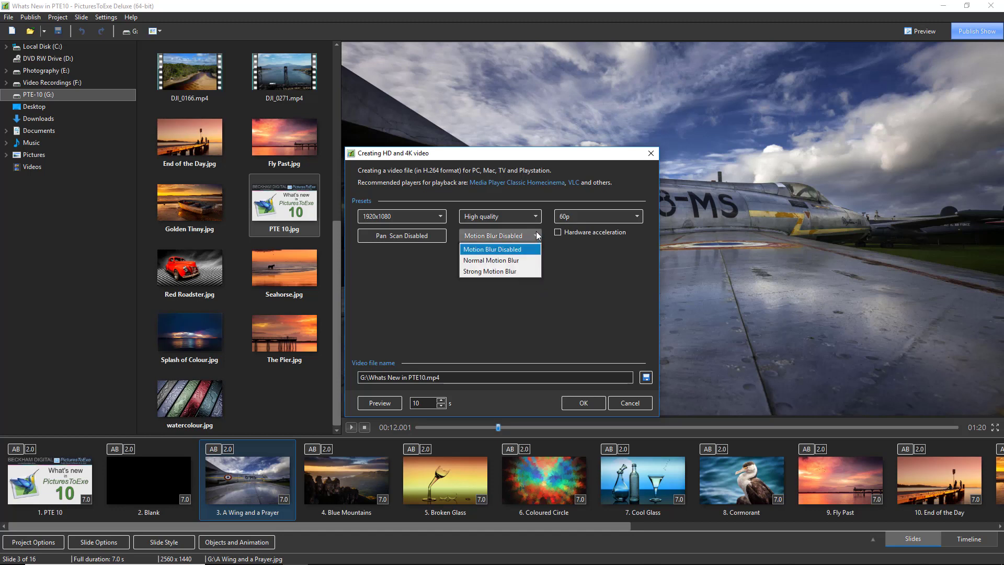
Step: Switch the HD video export's motion blur to Normal Motion Blur
left_click(525, 260)
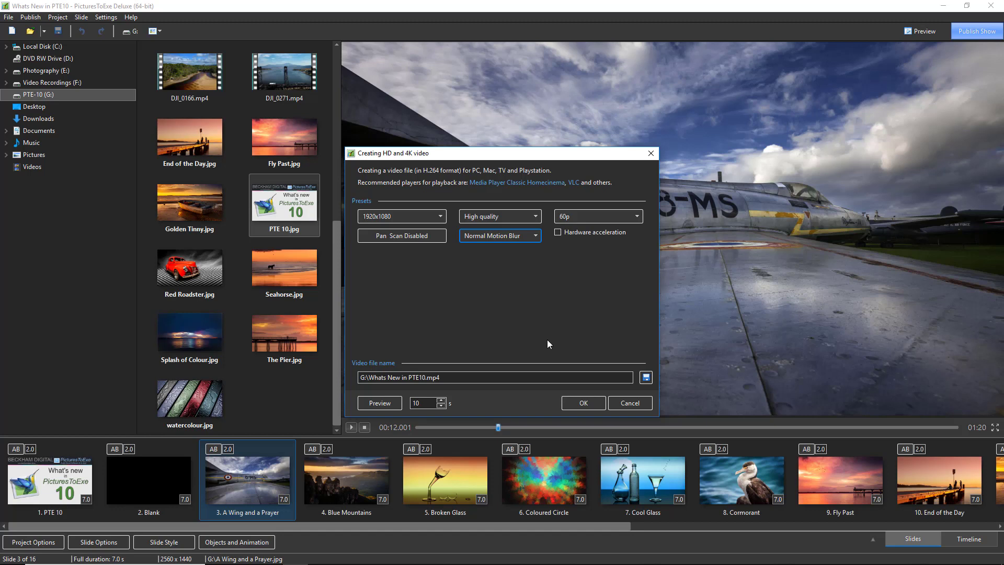
Step: Cancel the video export, insert DJI_0096.mp4 as slide 5 after slide 4, and preview it
left_click(632, 403)
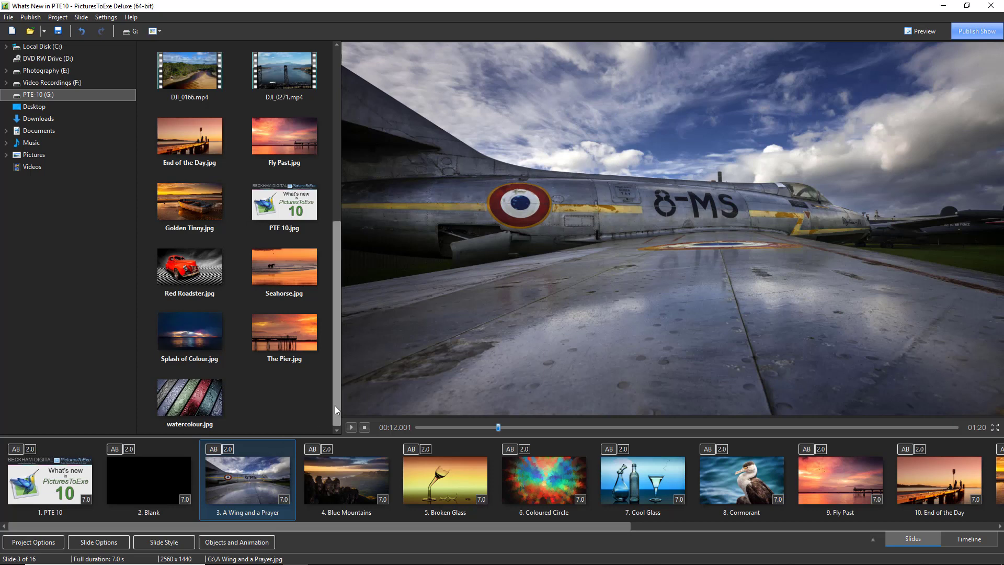
left_click_drag(337, 403, 345, 264)
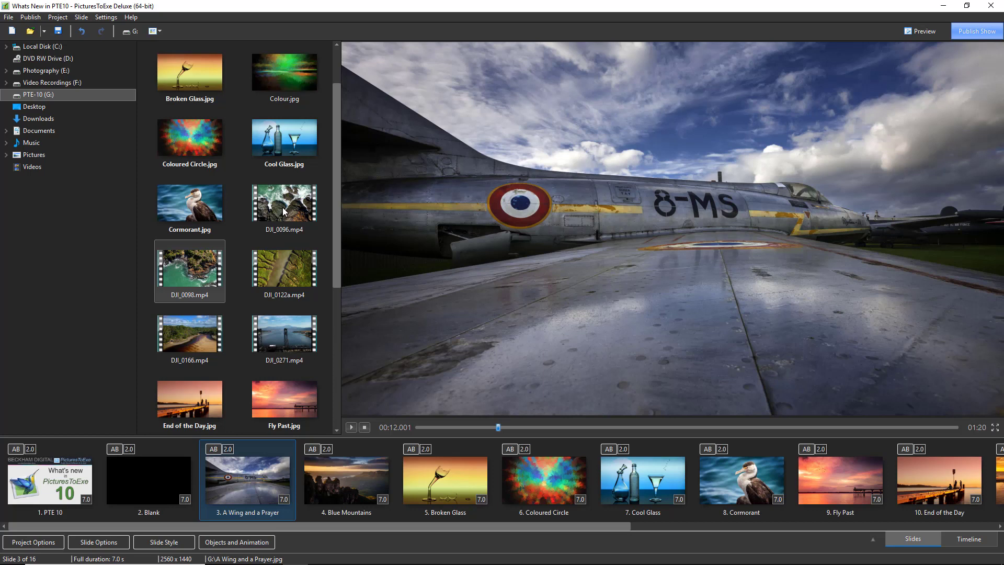
left_click(282, 211)
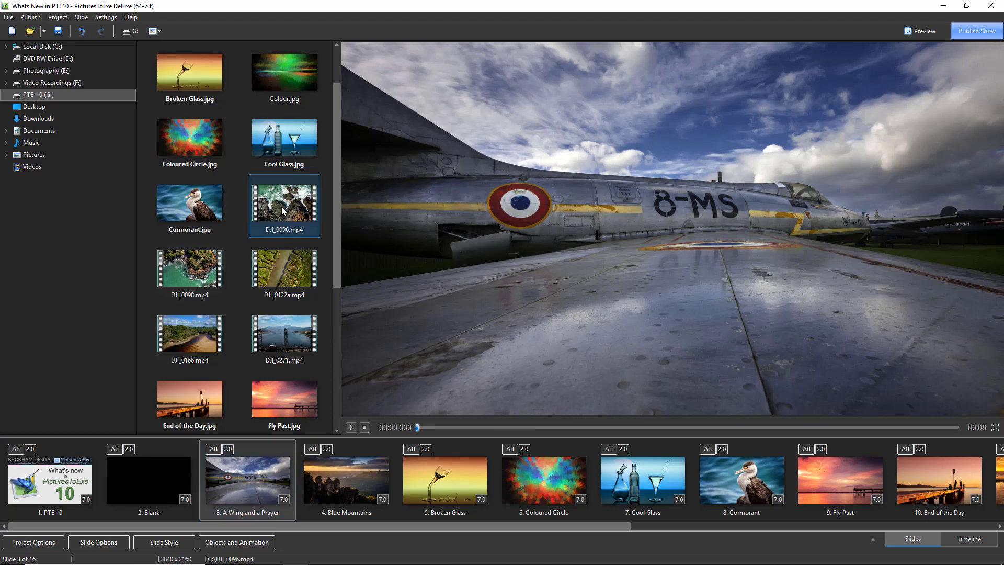
mouse_move(282, 211)
left_mouse_down()
mouse_move(322, 335)
mouse_move(400, 485)
left_mouse_up()
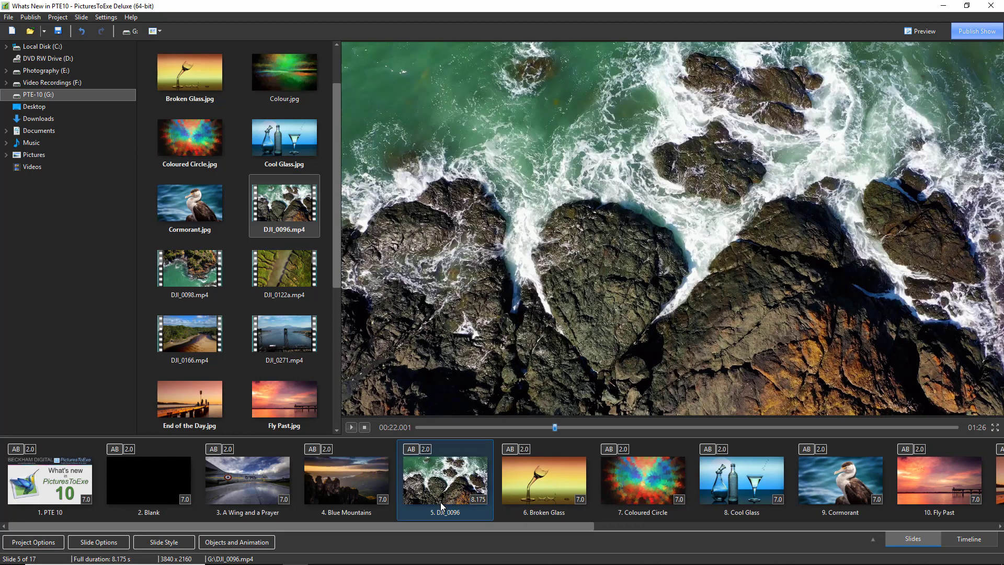
left_click(351, 427)
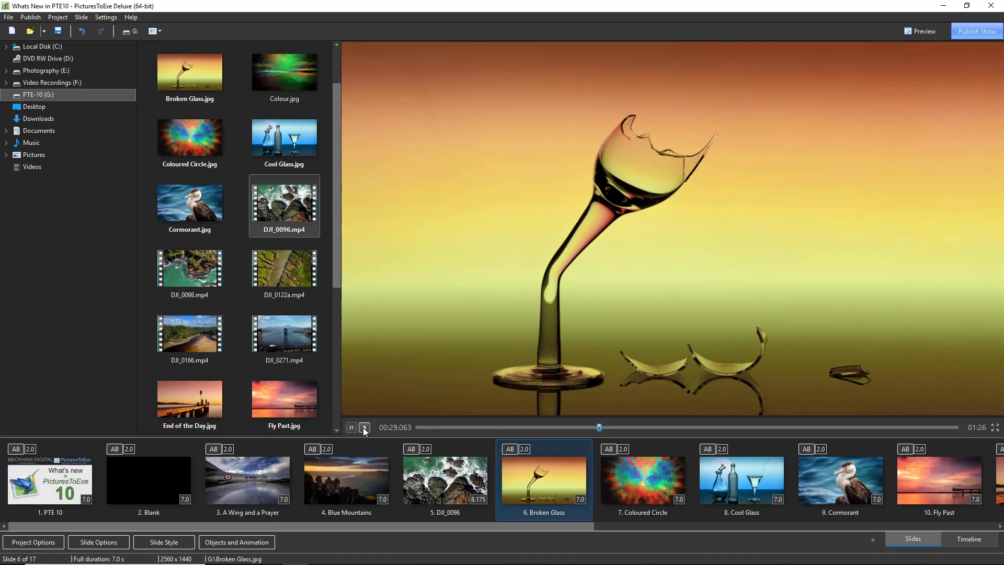
left_click(365, 427)
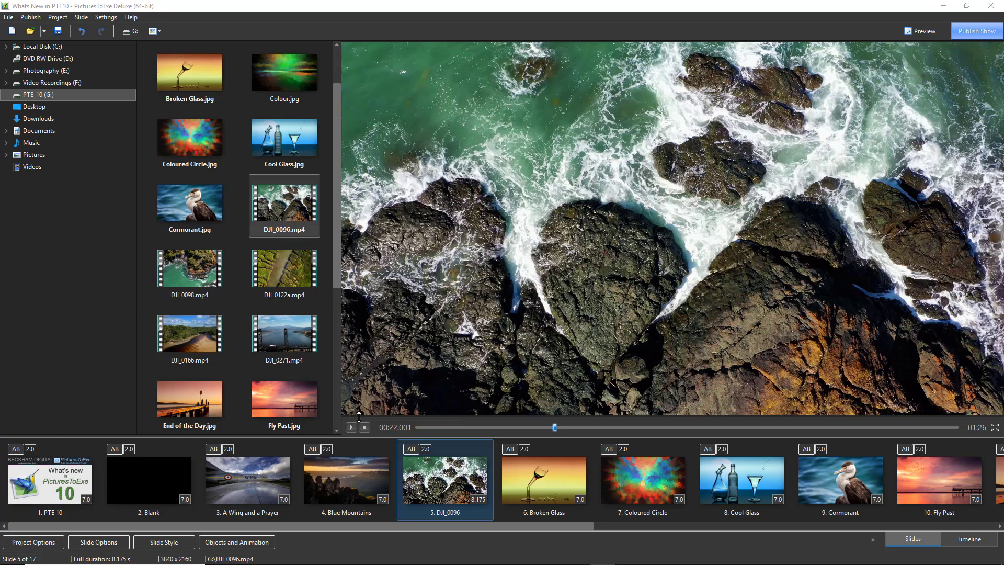
Step: Open Convert and Trim for DJI_0122a.mp4, keep High quality, and go to Trim Video
left_click(284, 264)
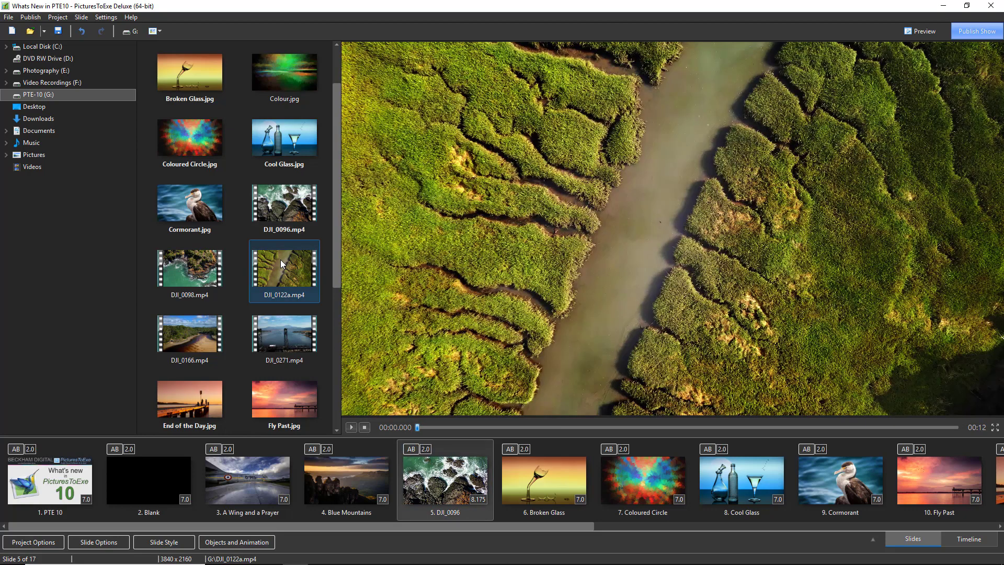
right_click(281, 259)
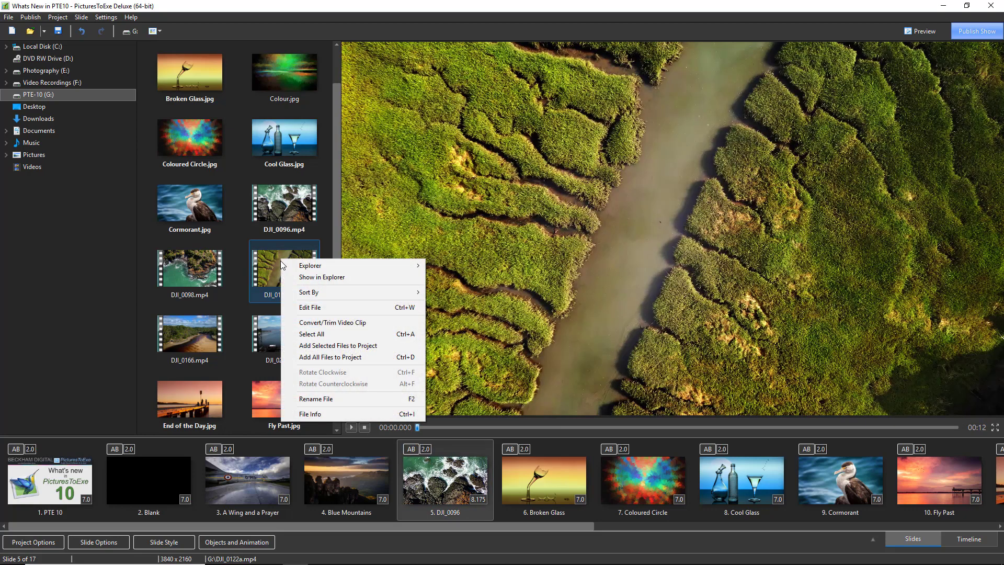
left_click(332, 324)
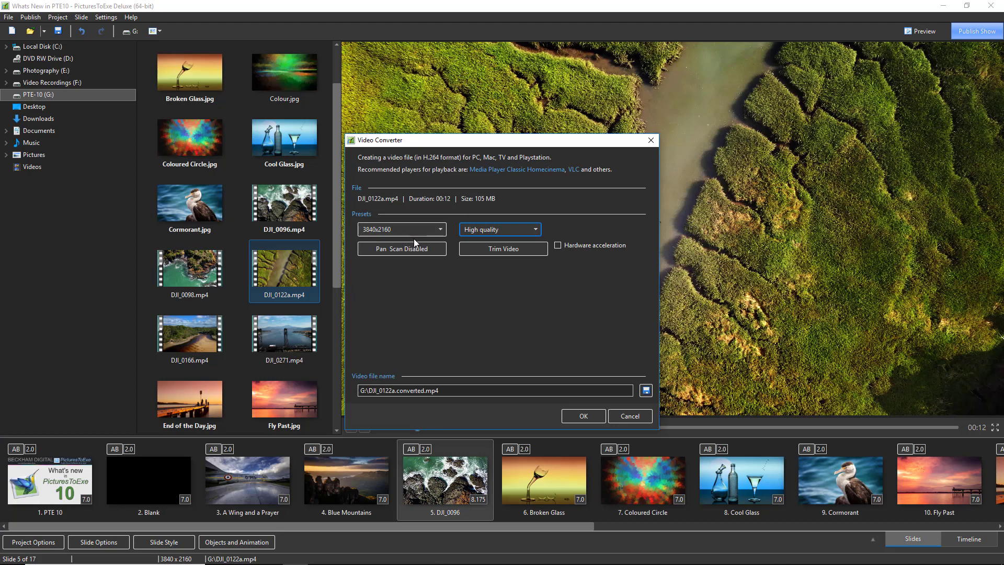
left_click(439, 233)
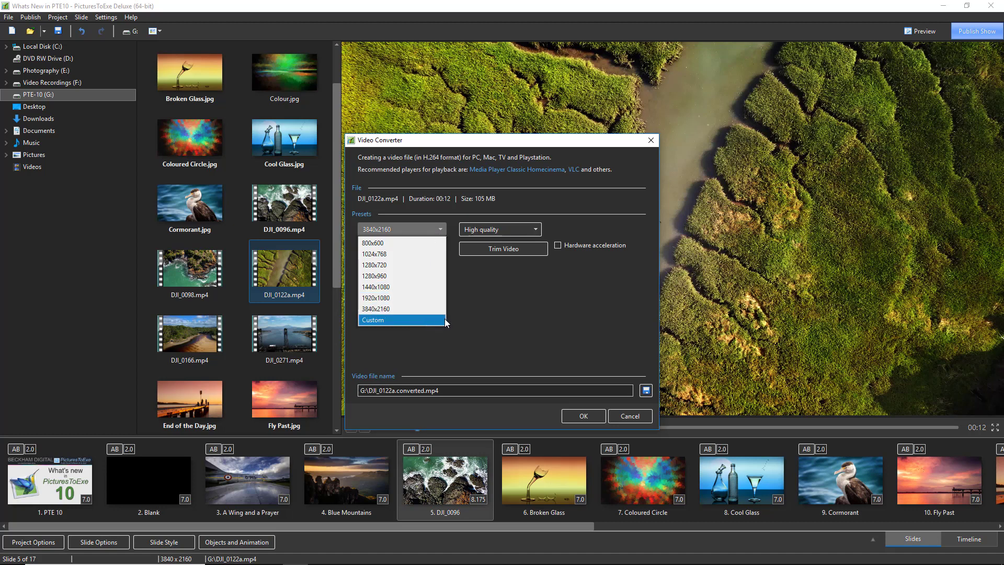
left_click(535, 229)
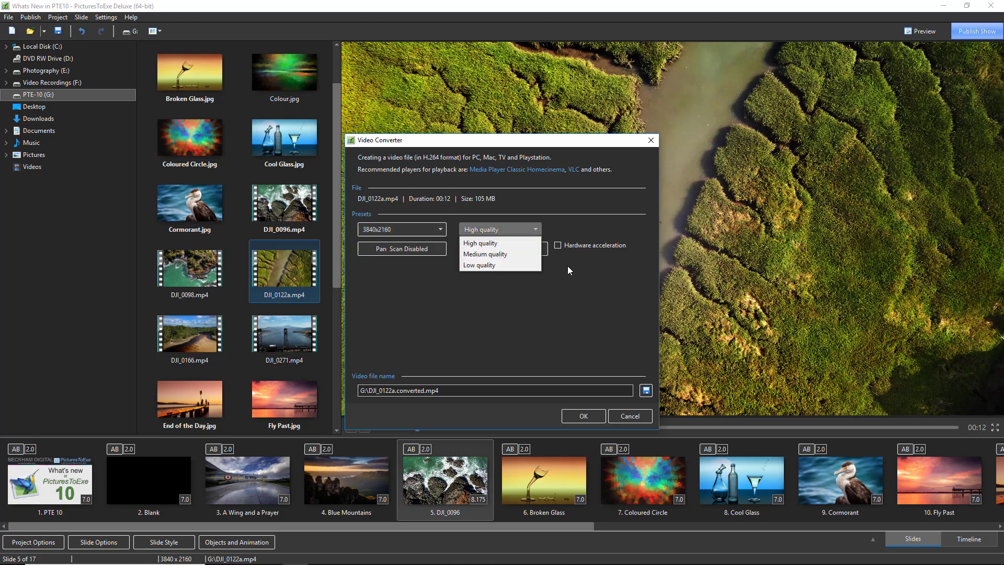
left_click(500, 247)
left_click(500, 249)
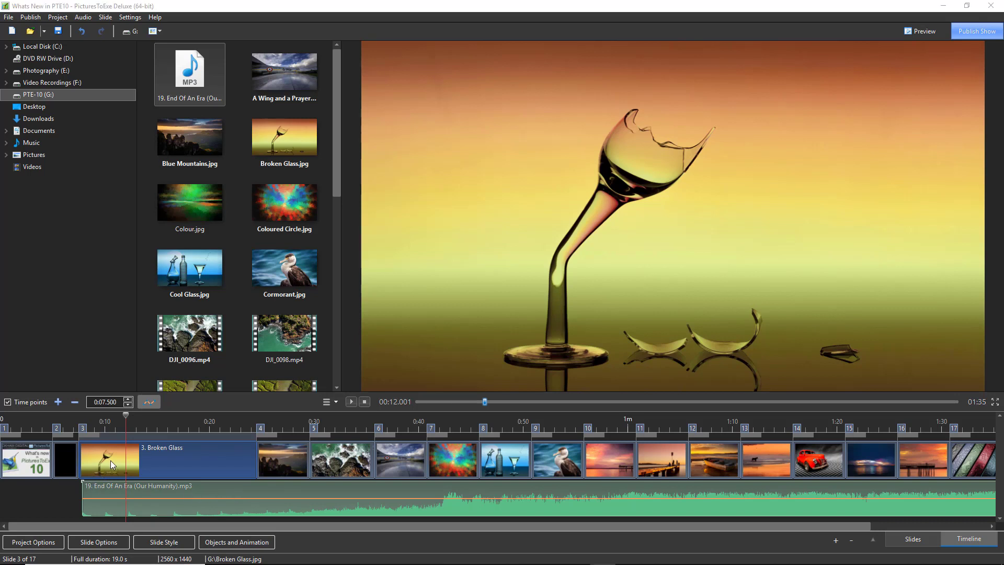
Step: Edit the Broken Glass slide in Objects and Animation and turn on Tools > Waveforms > Show Waveforms
left_click(224, 544)
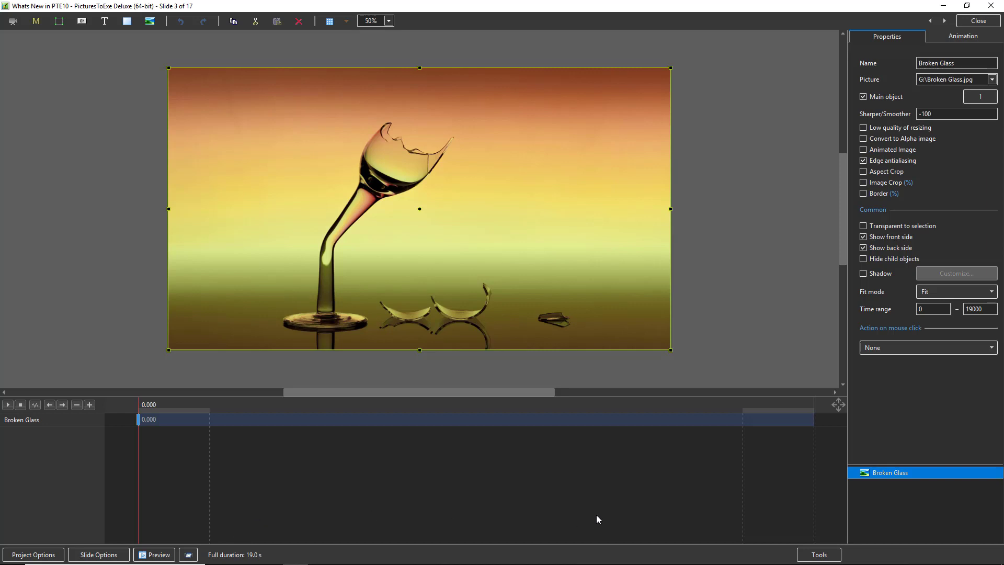
left_click(810, 556)
mouse_move(829, 545)
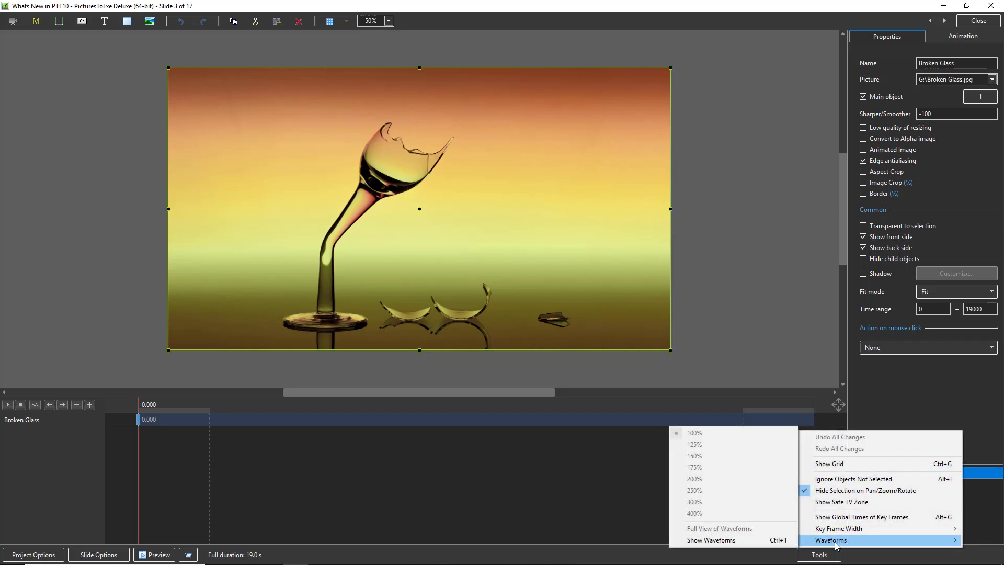
left_click(722, 545)
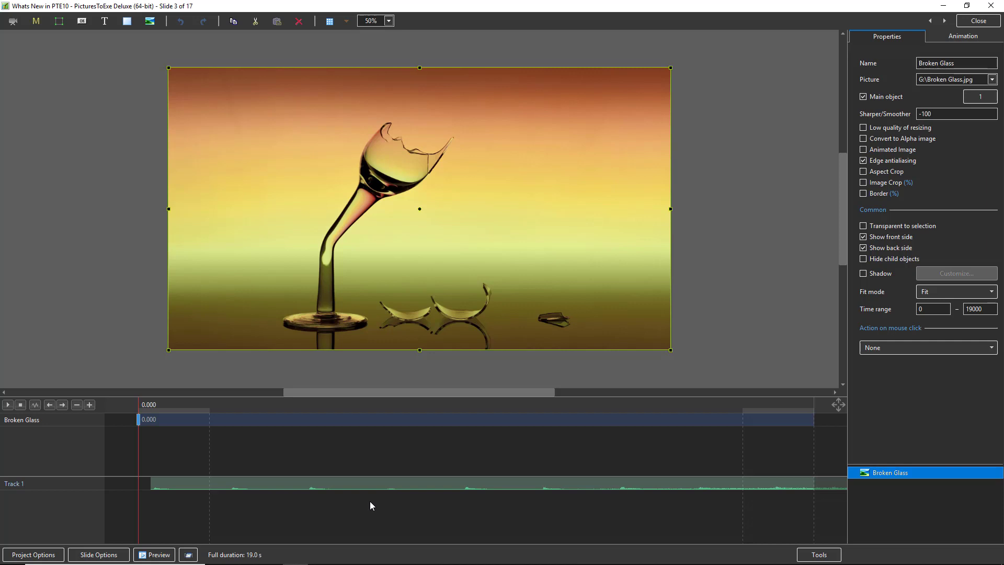
Step: Add keyframes to Broken Glass and place them at 2.588, 4.824 and 7.000 seconds
key("Insert")
key("Insert")
key("Insert")
key("Insert")
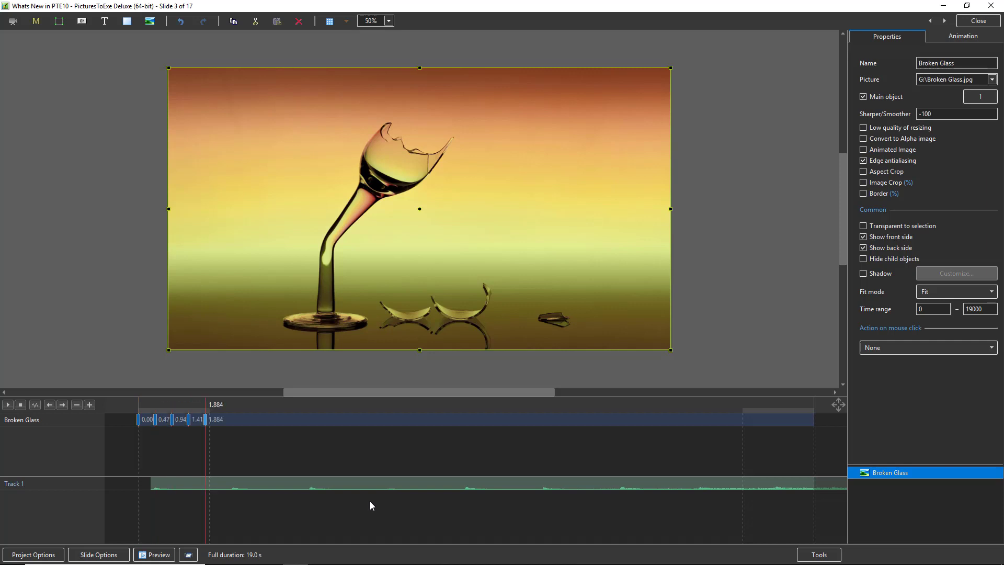
left_click_drag(207, 420, 815, 445)
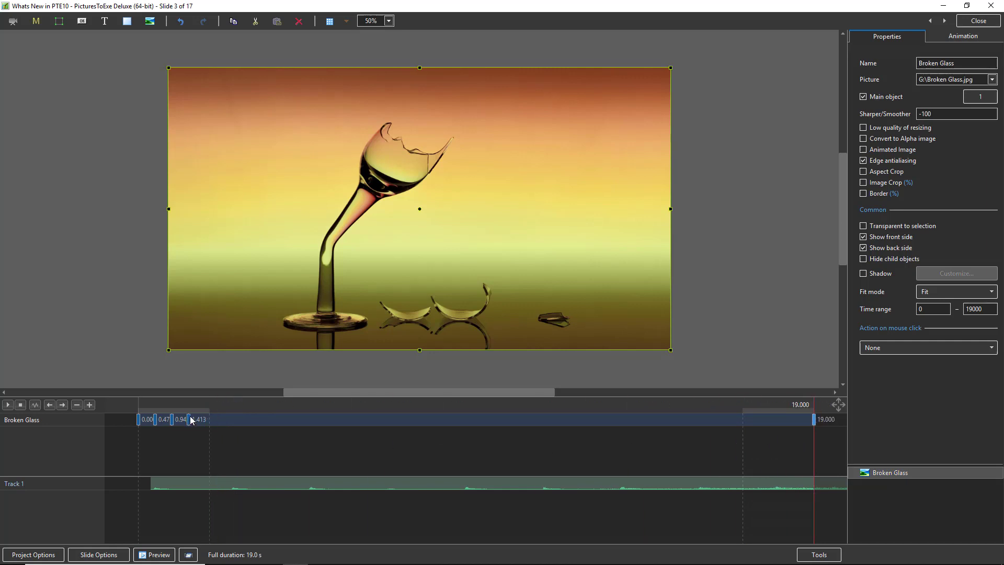
left_click_drag(189, 419, 617, 458)
left_click_drag(171, 420, 479, 434)
left_click_drag(152, 419, 234, 424)
left_click(156, 420)
left_click_drag(155, 420, 230, 428)
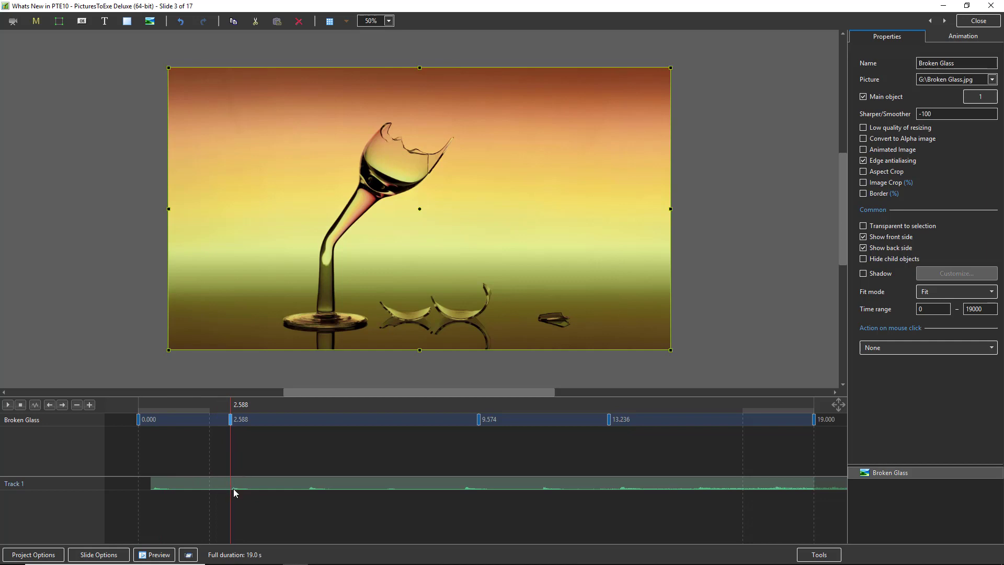
left_click_drag(478, 420, 310, 419)
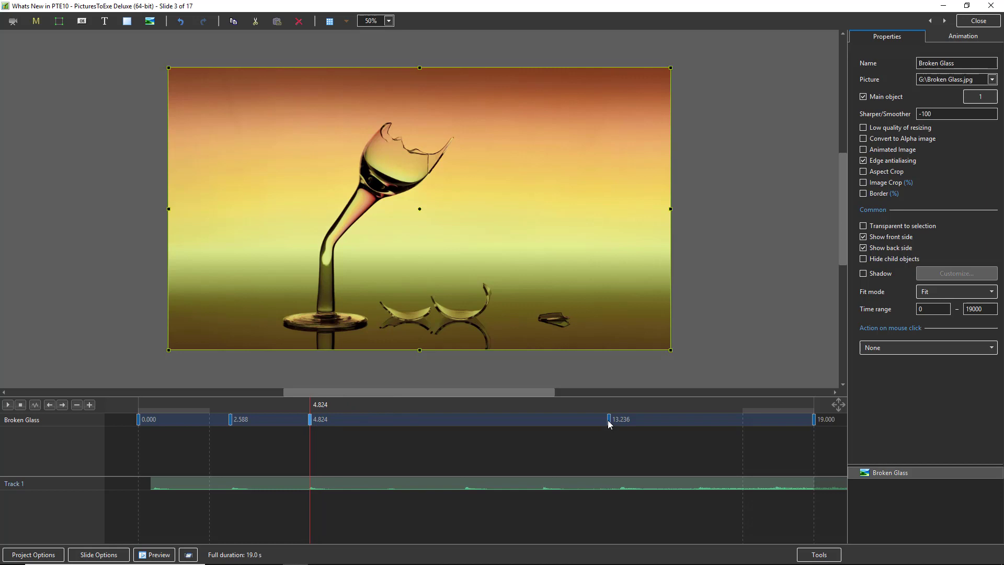
left_click_drag(608, 419, 388, 418)
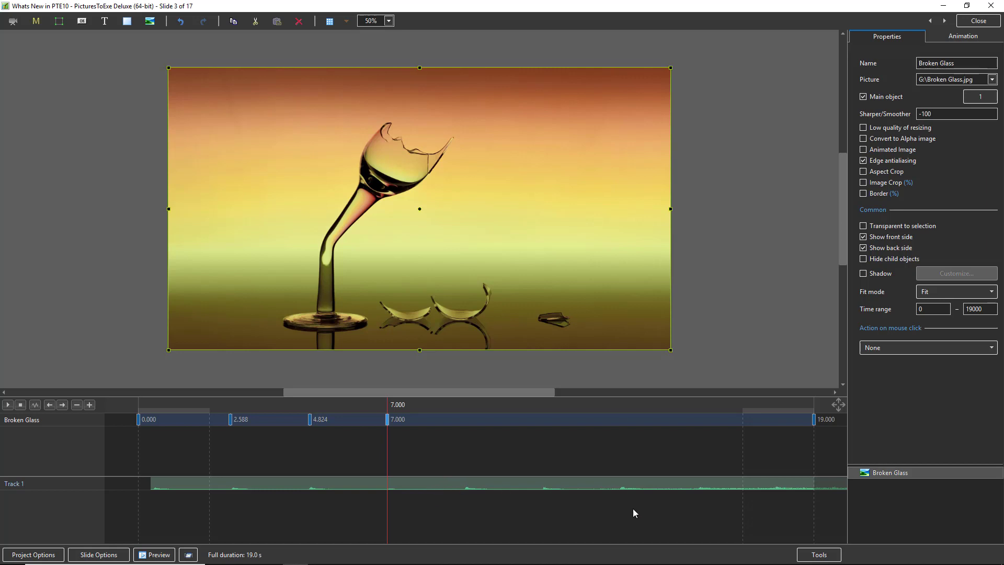
Step: Set the soundtrack waveform height to 250%
left_click(819, 557)
mouse_move(821, 544)
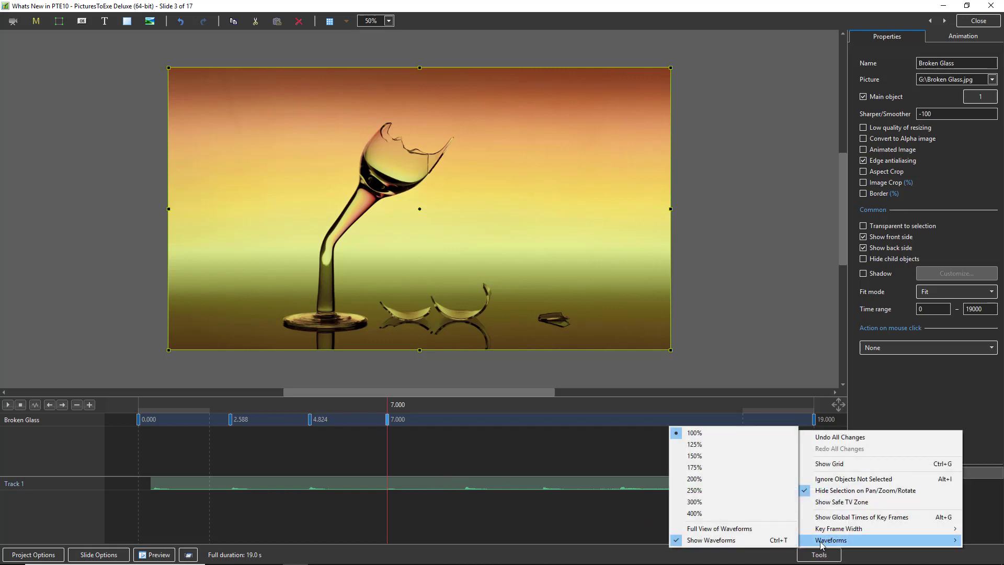
left_click(694, 491)
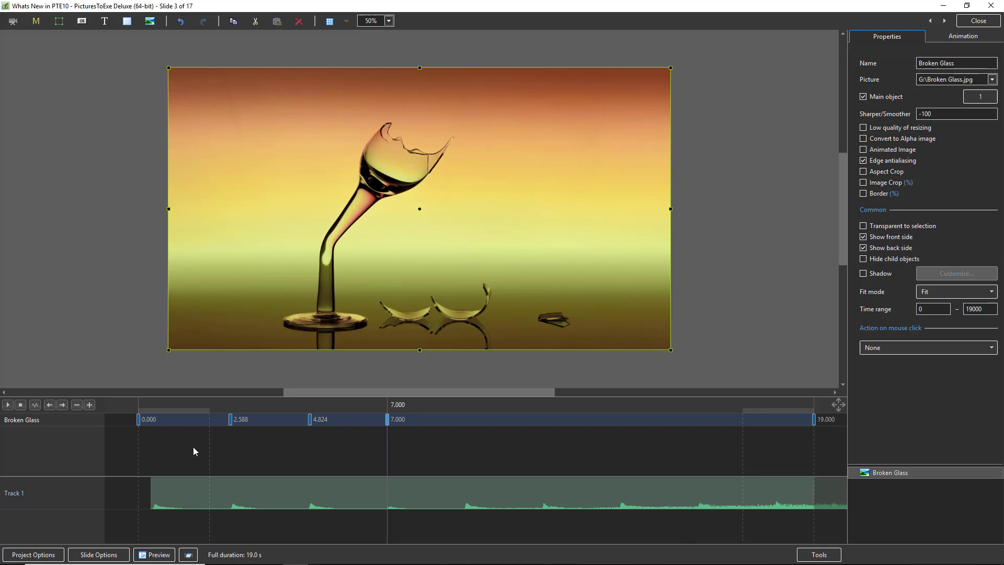
Step: Play the slide from 0 to check keyframe timing against the music, then stop
left_click(138, 420)
left_click(7, 404)
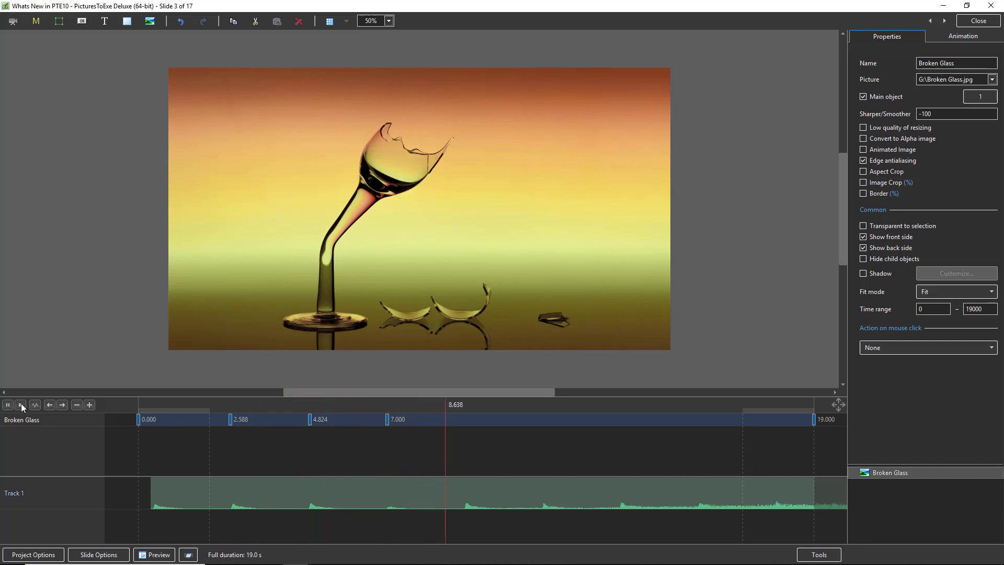
left_click(21, 404)
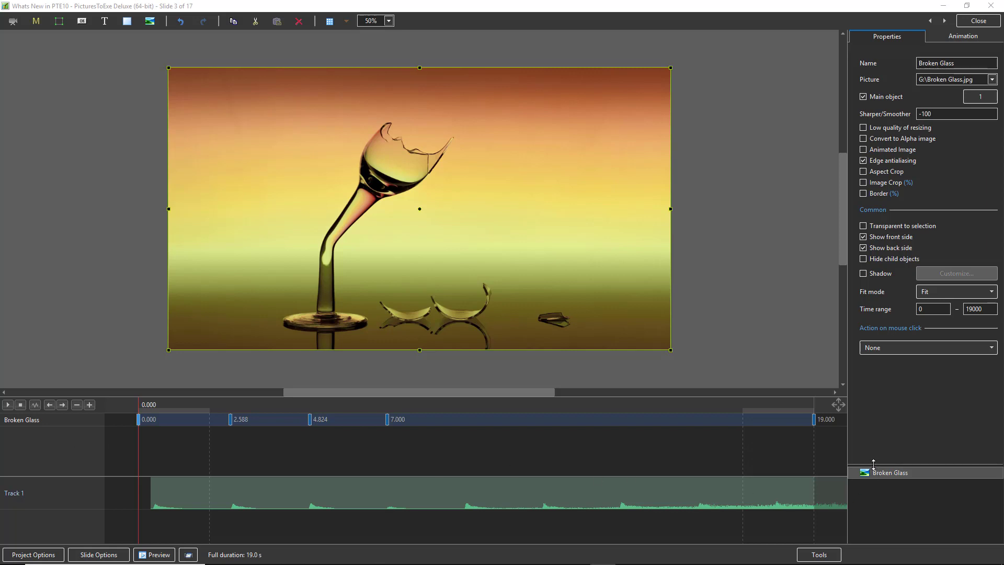
Step: Enlarge the object list, make two copies of Broken Glass, and select all three
left_click_drag(873, 464, 868, 387)
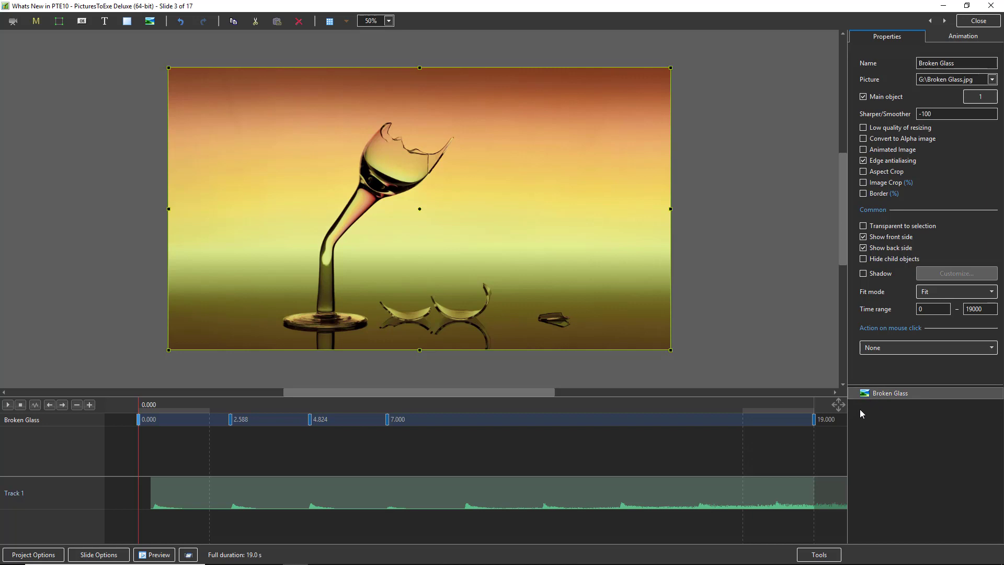
left_click(889, 394)
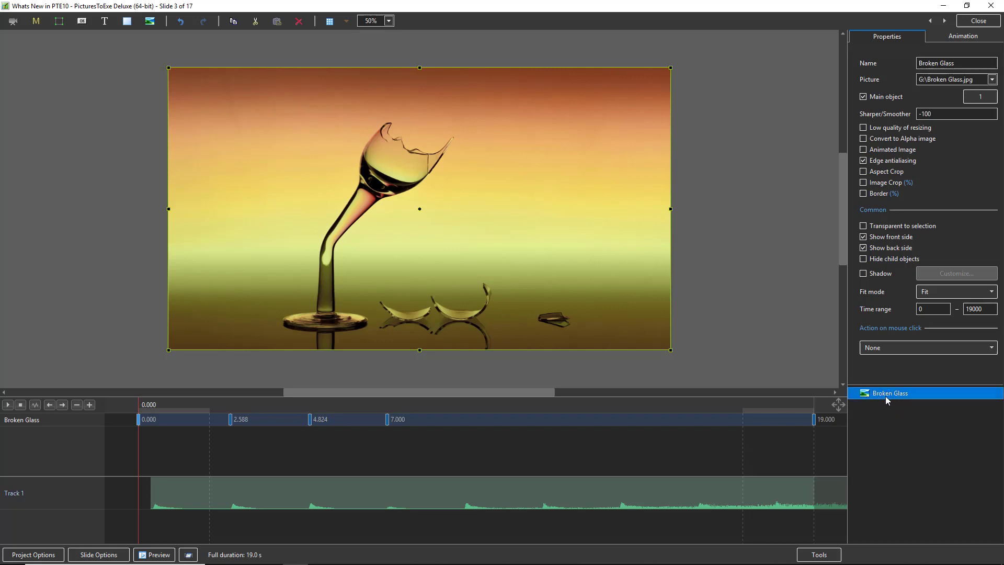
left_click(877, 416)
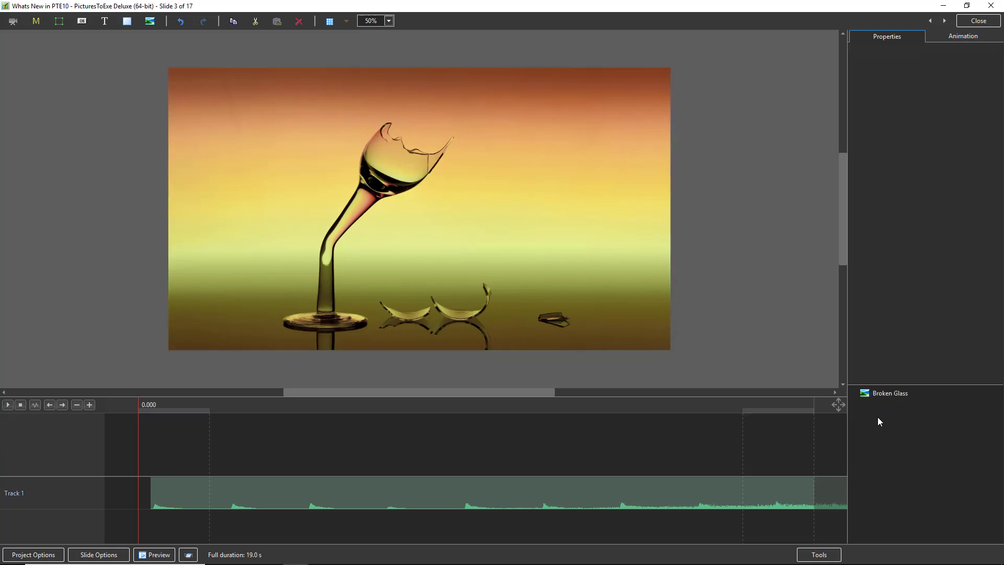
key("ctrl+v")
left_click(912, 459)
key("ctrl+v")
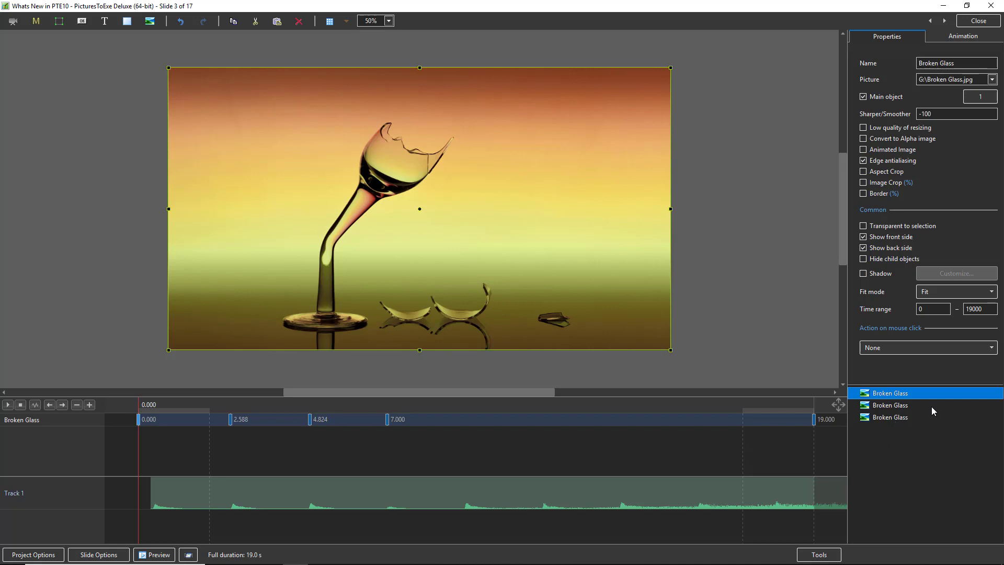
left_click(881, 417, "shift")
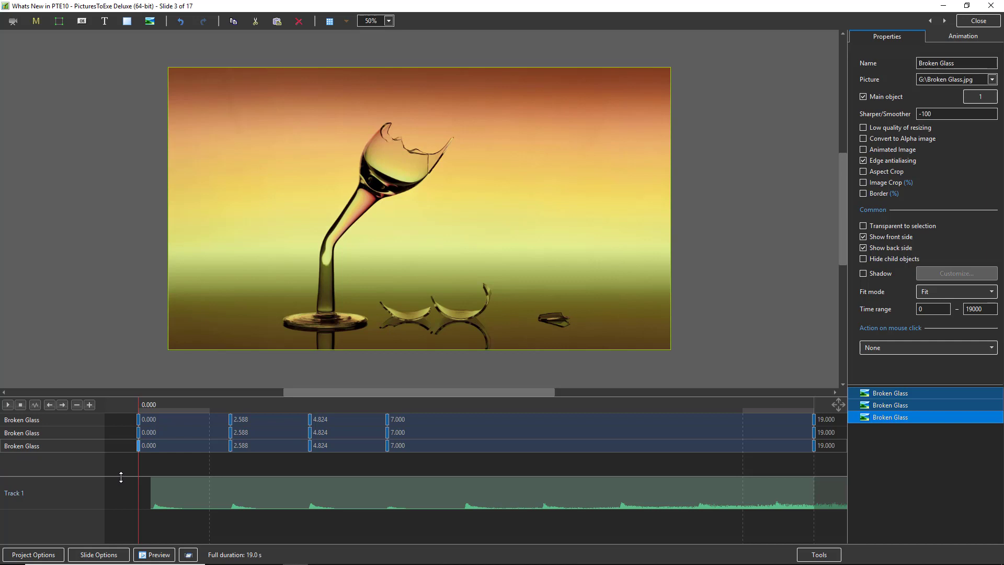
Step: Place the soundtrack beneath the three Broken Glass rows and set the playhead to 8.353 seconds
left_click_drag(119, 476, 121, 427)
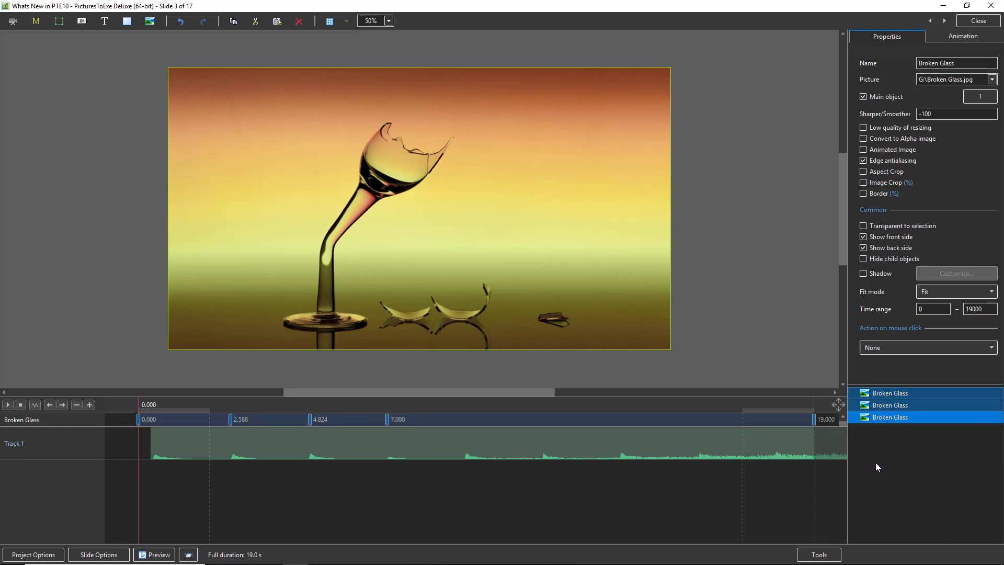
left_click(431, 426)
left_click(441, 426)
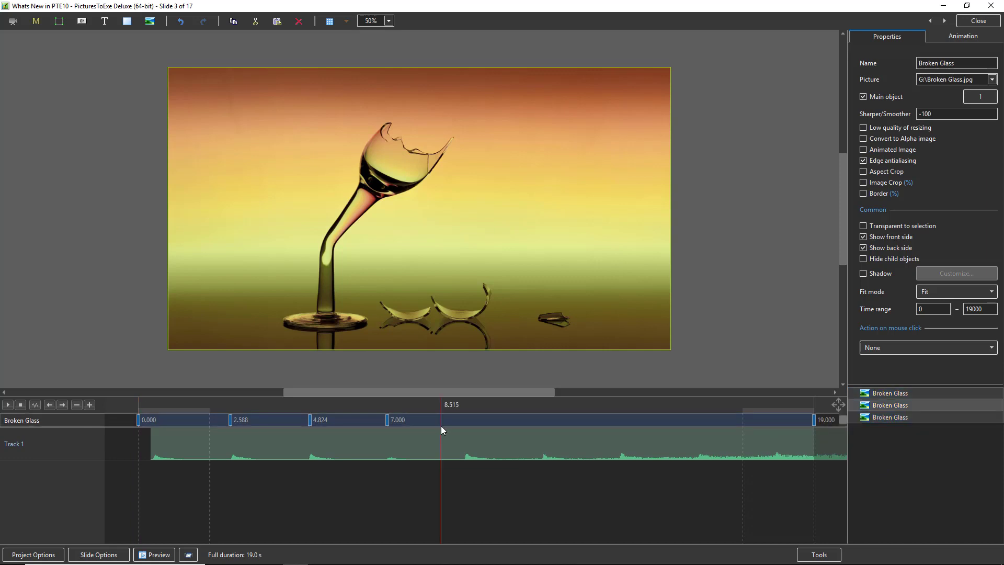
left_click(436, 426)
left_click_drag(438, 428, 442, 465)
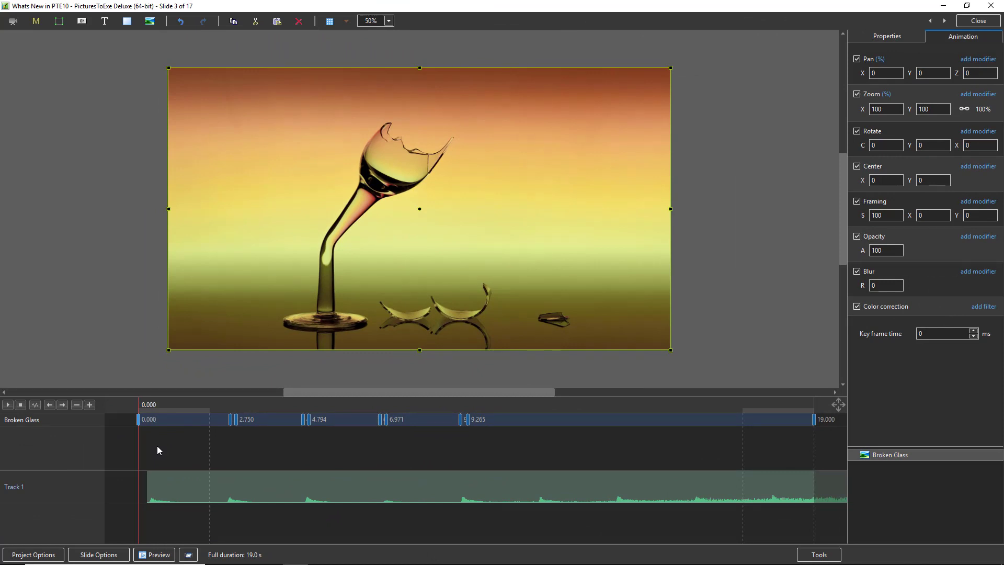
left_click_drag(927, 447, 932, 374)
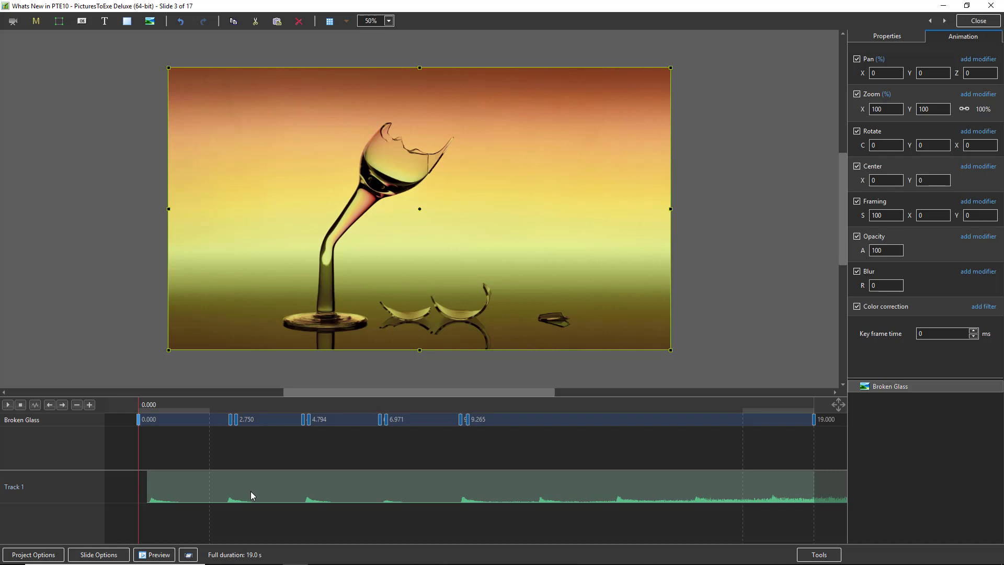
left_click(8, 405)
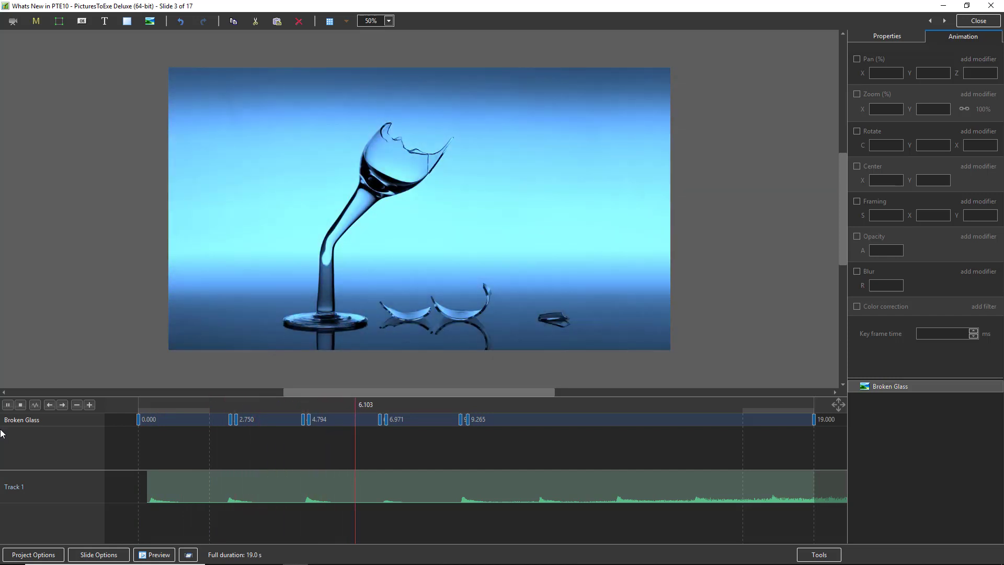
left_click(20, 405)
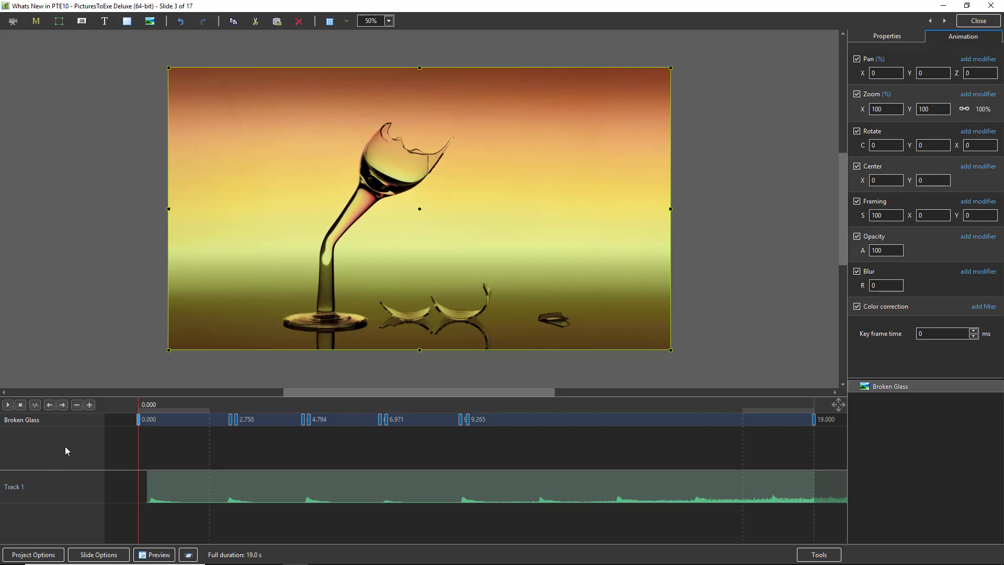
Step: Hide the timeline's audio waveform, then show it again
left_click(34, 404)
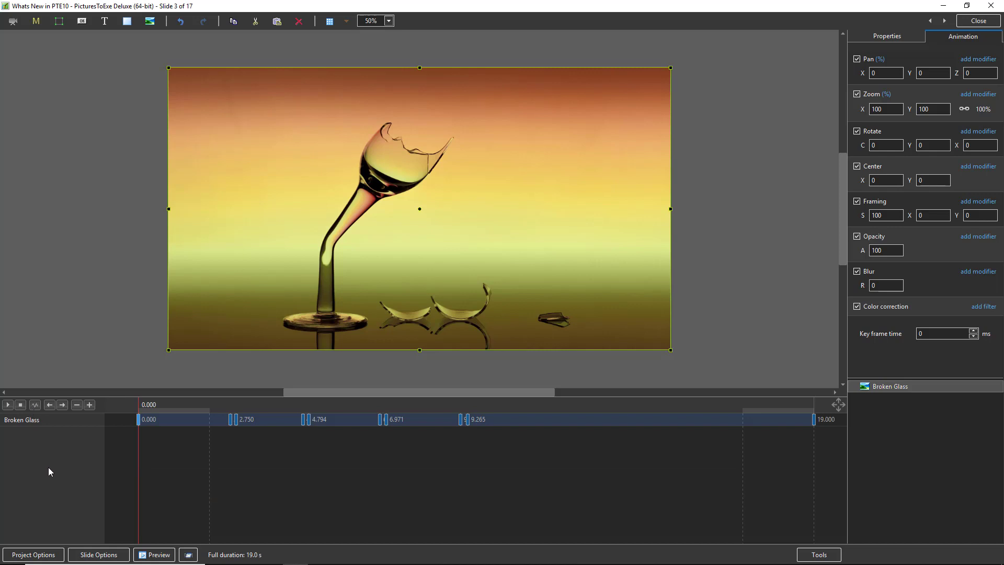
left_click(36, 405)
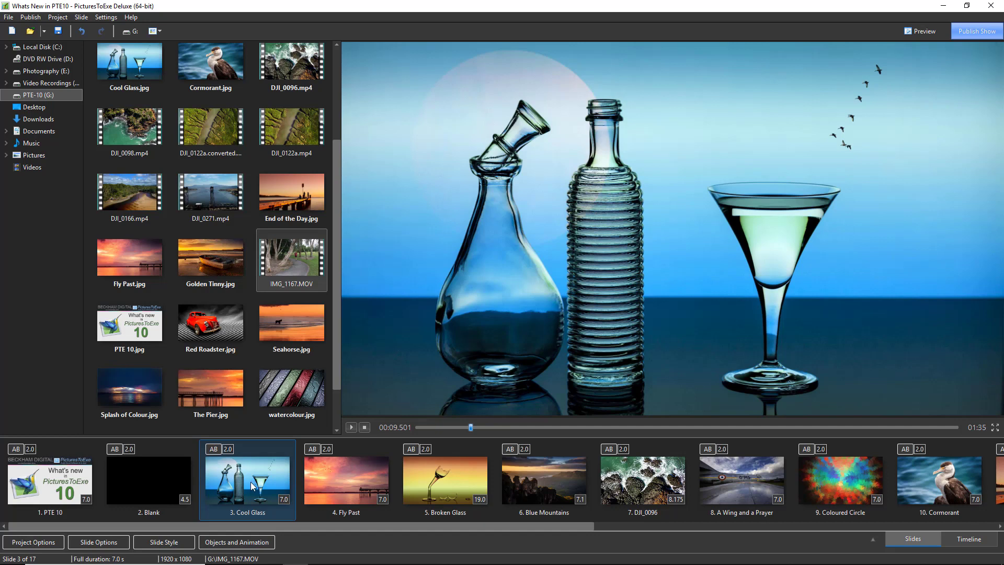
Step: Preview IMG_1167.MOV, add it as slide 4 after slide 3, and switch to the timeline view
left_click(293, 252)
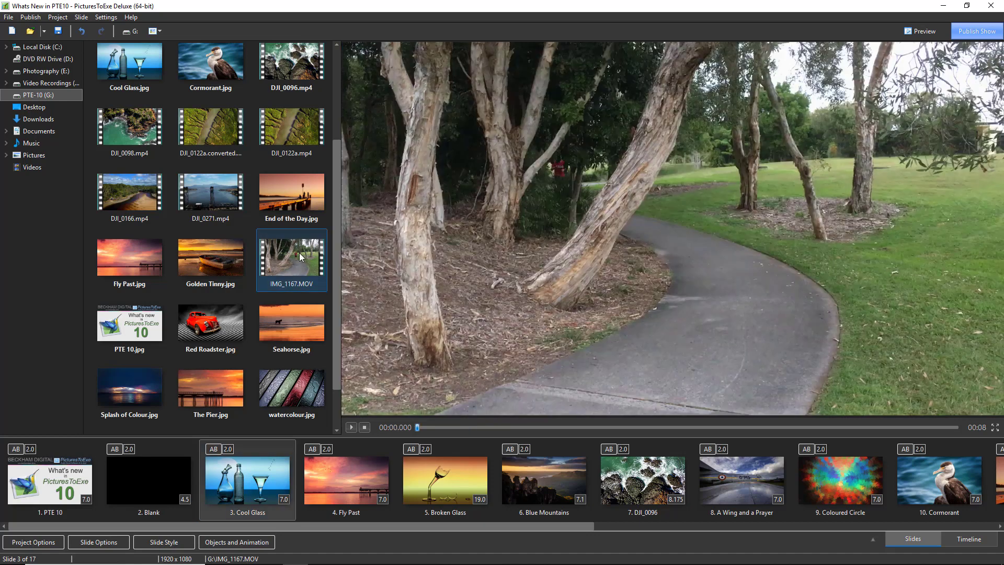
mouse_move(286, 301)
left_mouse_down()
mouse_move(283, 412)
mouse_move(300, 496)
left_mouse_up()
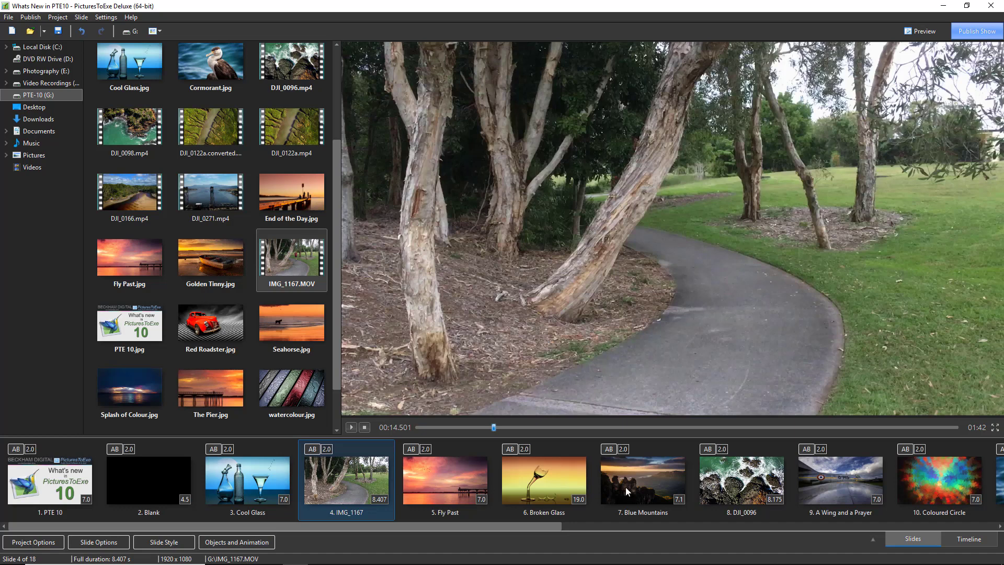
left_click(969, 540)
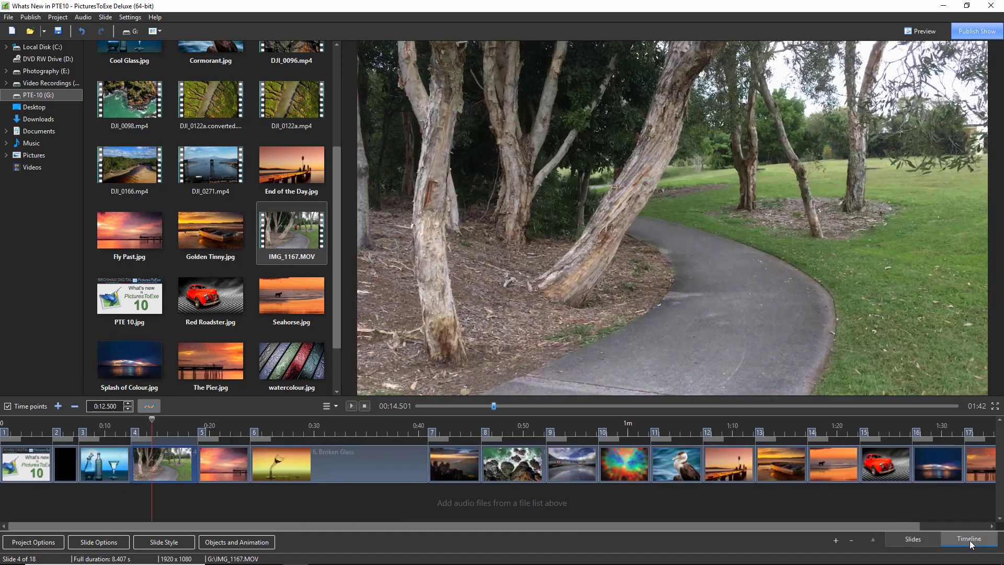
Step: Separate video slide 4's audio into its own clip with Separate Audio from Video
right_click(168, 458)
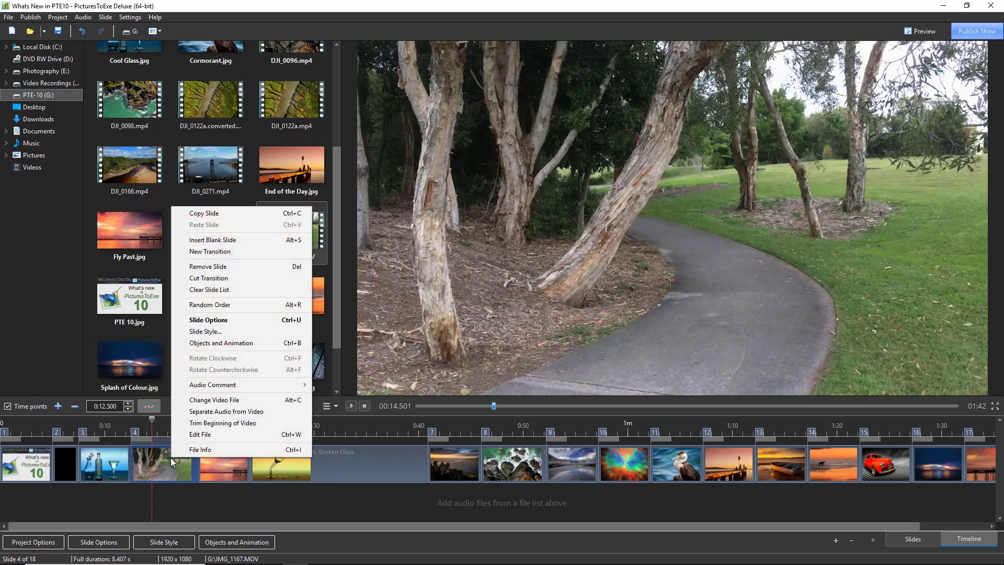
left_click(209, 412)
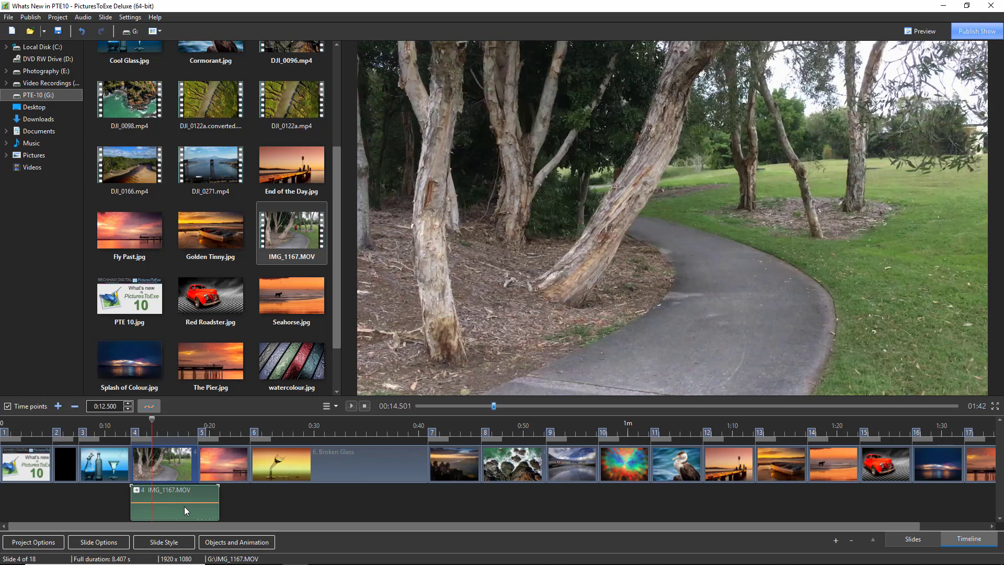
Step: Add four volume keypoints to the IMG_1167.MOV clip and lower the first and last to 0%
left_click(133, 503)
left_click(154, 502)
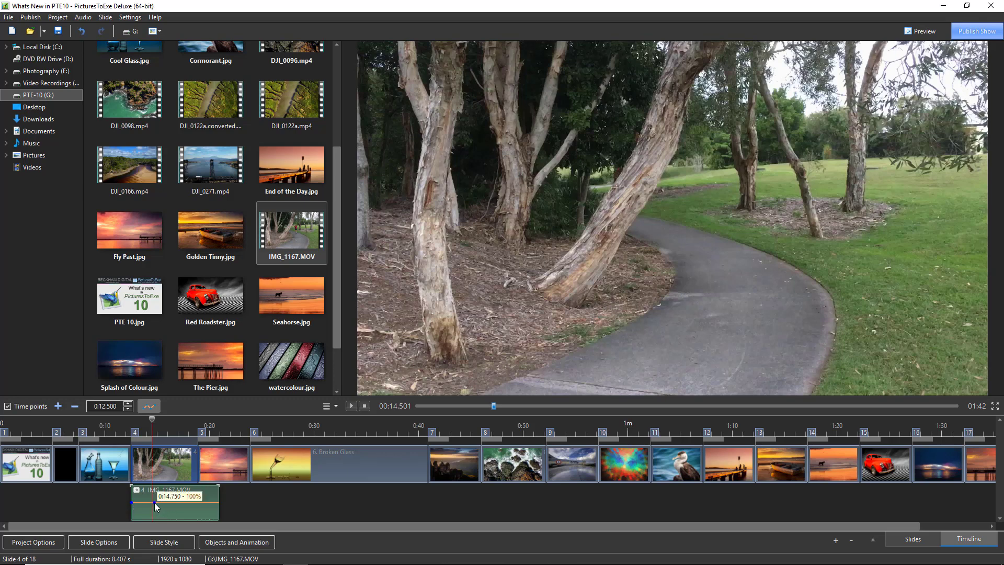
left_click(194, 502)
left_click(217, 502)
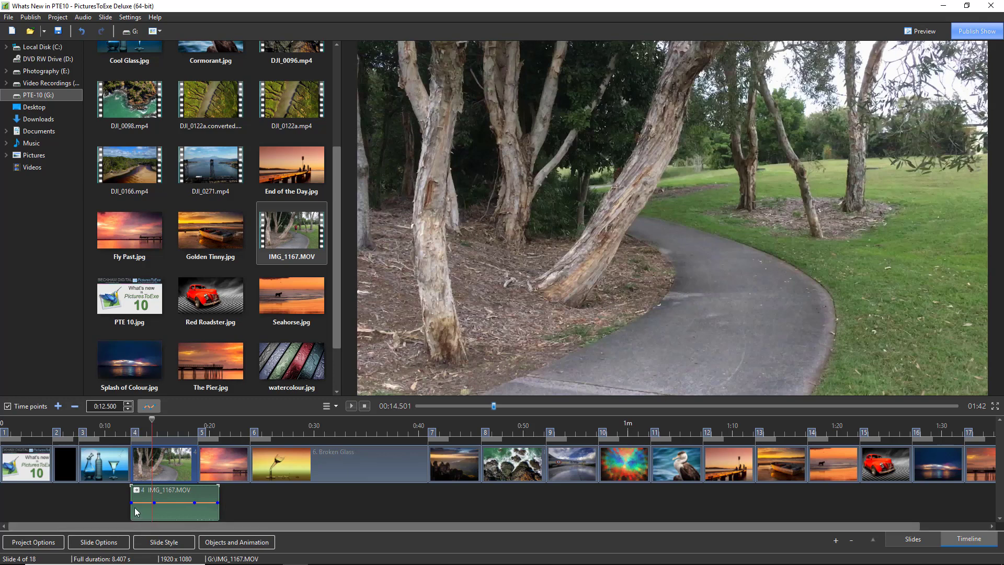
left_click_drag(131, 503, 131, 520)
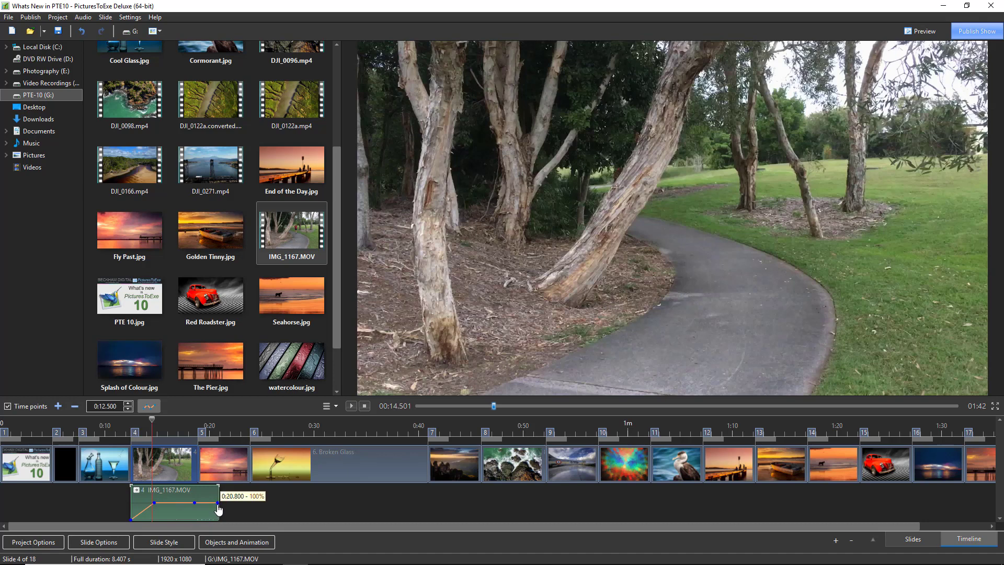
left_click_drag(217, 503, 219, 520)
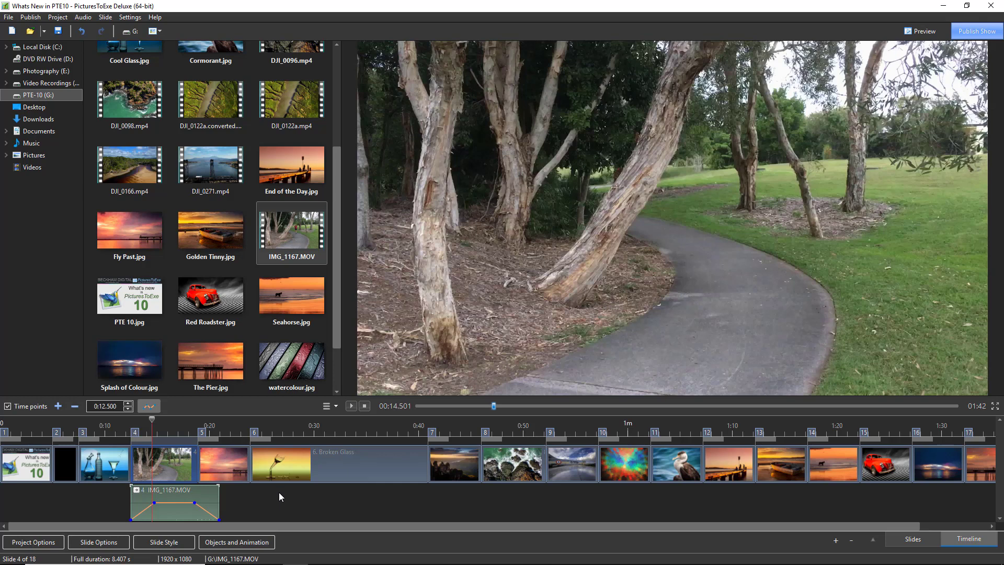
Step: Clear all audio keypoints from the IMG_1167.MOV audio clip
right_click(192, 494)
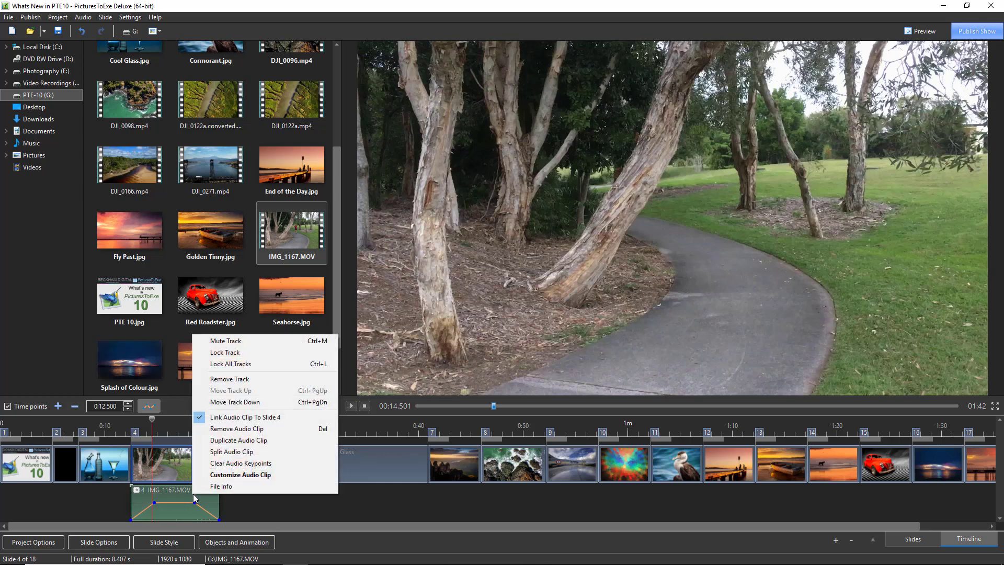
left_click(229, 464)
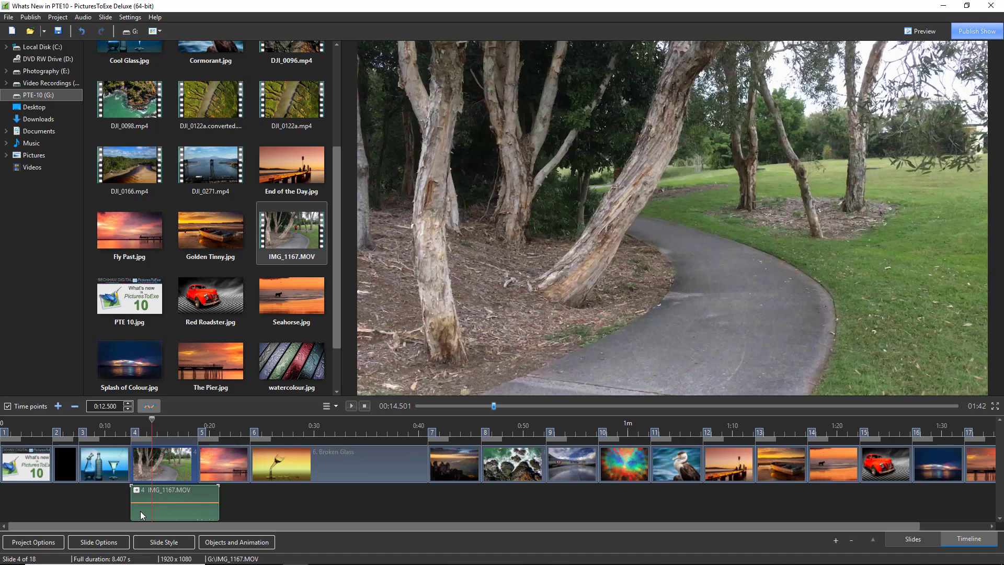
Step: Duplicate the IMG_1167.MOV audio clip and overlap the copy with the original's end
right_click(177, 507)
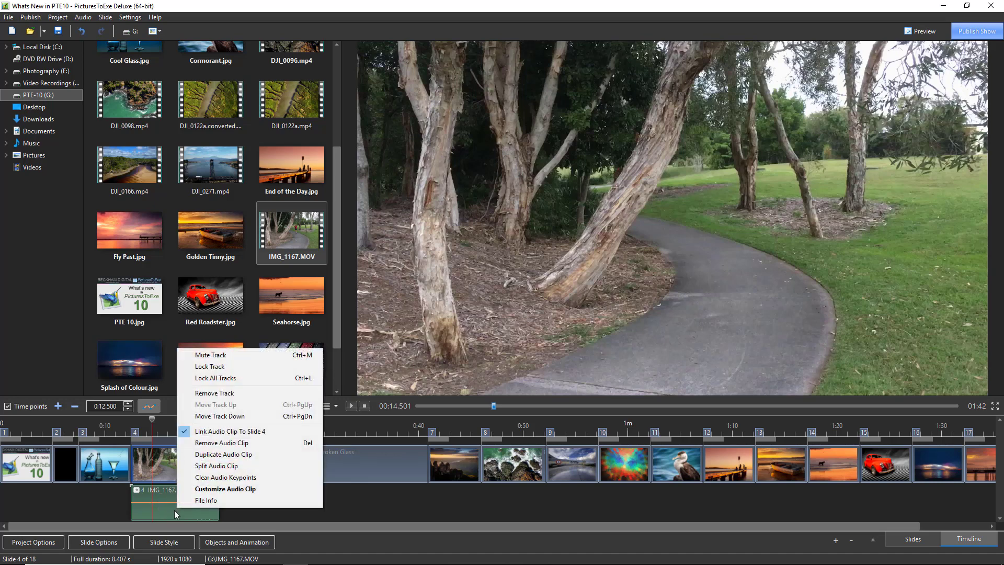
left_click(211, 459)
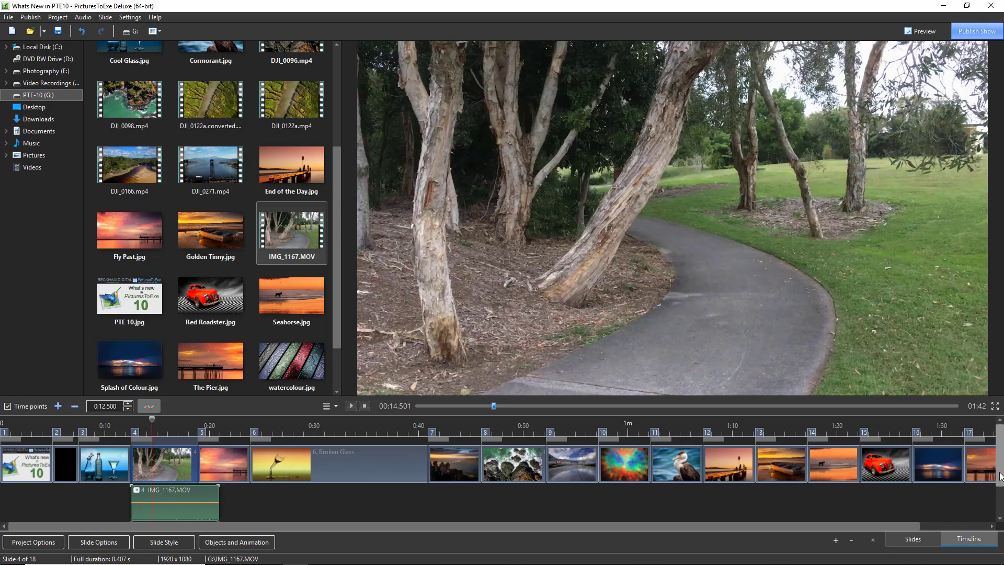
left_click_drag(1000, 460, 1000, 483)
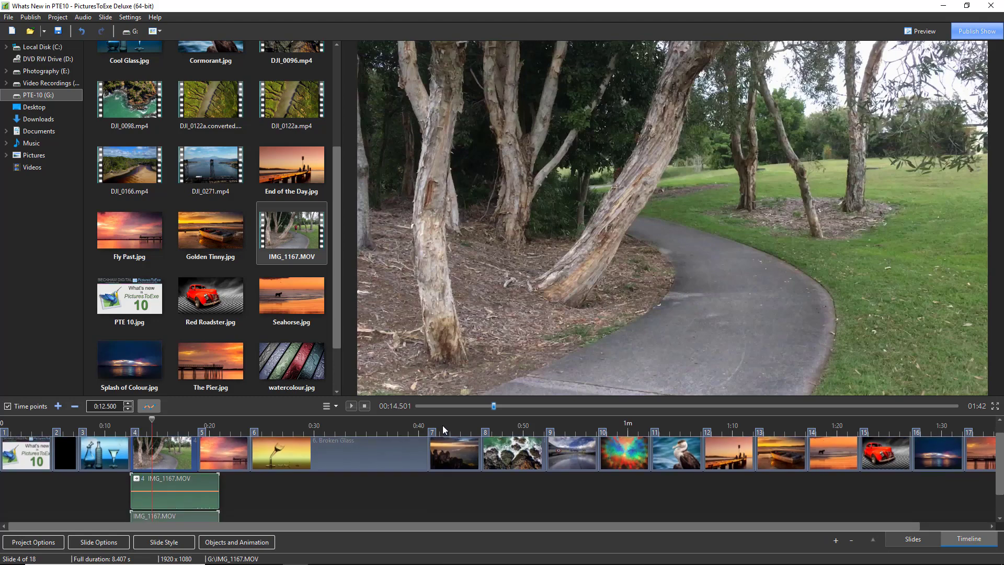
left_click_drag(445, 414, 453, 376)
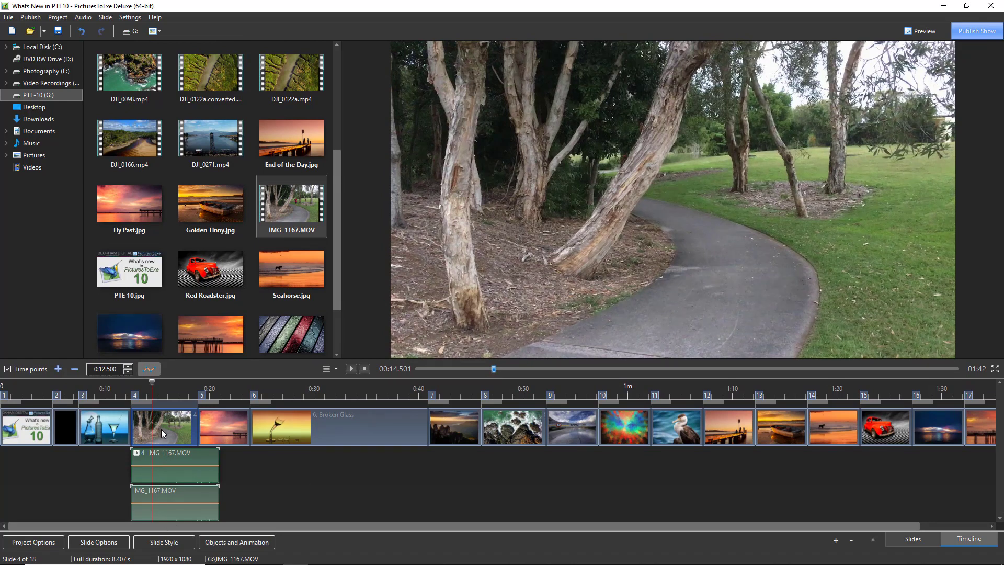
left_click_drag(159, 507, 123, 469)
left_click(242, 475)
left_click_drag(241, 476, 192, 469)
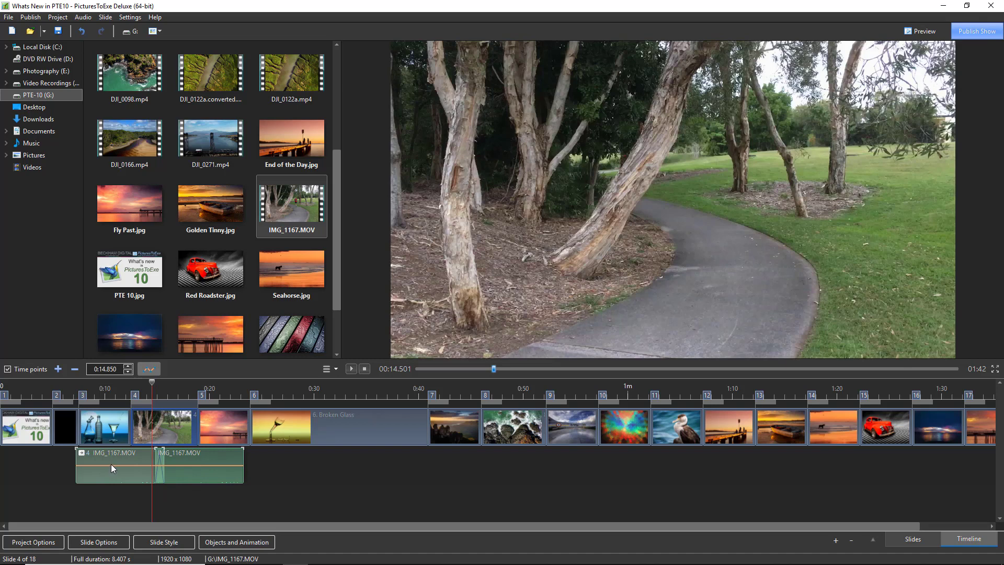
Step: Fade the first clip in from 0% and add a volume keypoint on the second clip
left_click(112, 465)
left_click_drag(79, 465, 75, 487)
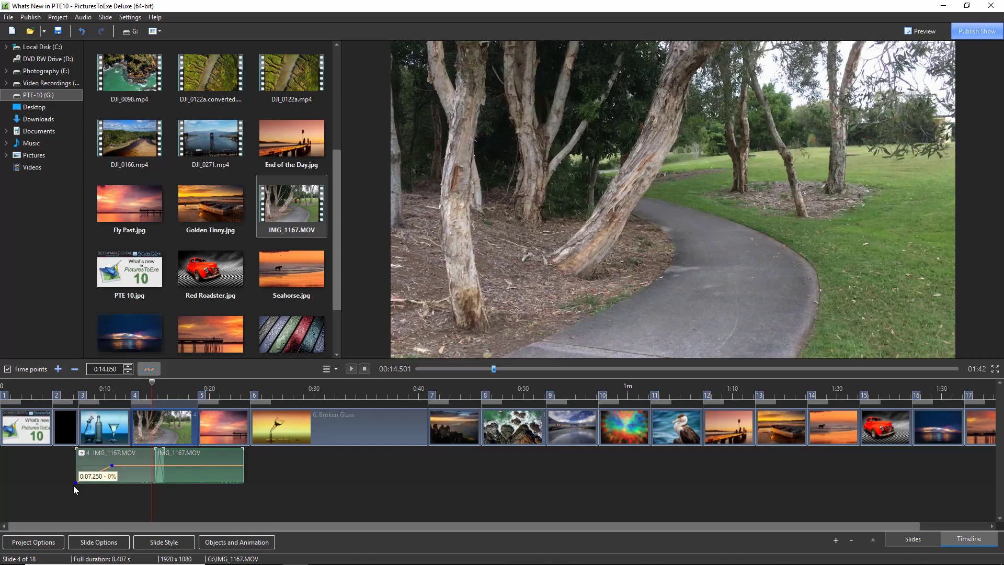
left_click(197, 466)
mouse_move(243, 466)
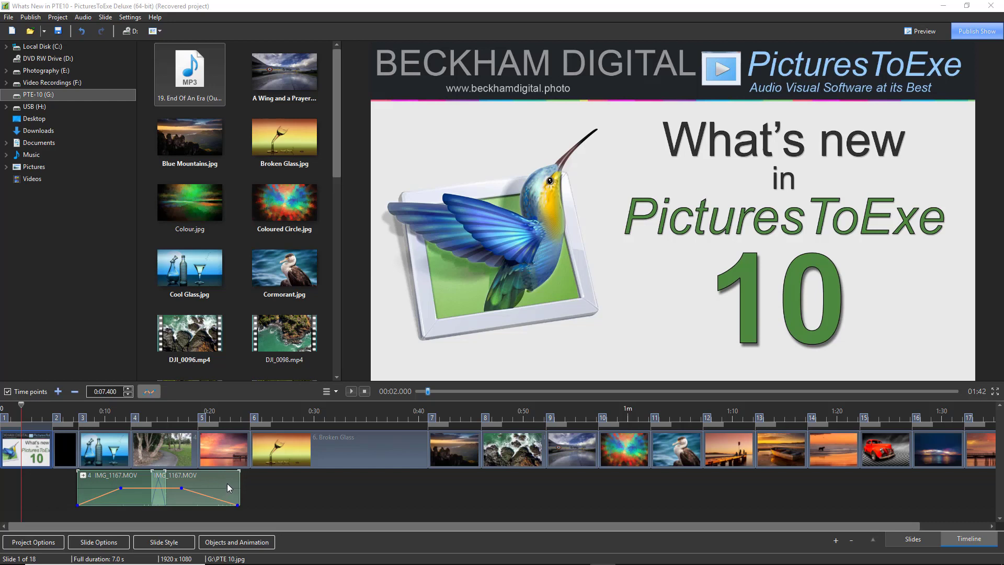
Step: Lower the second clip's end volume keypoint to 0% so the pair fades out
mouse_move(121, 489)
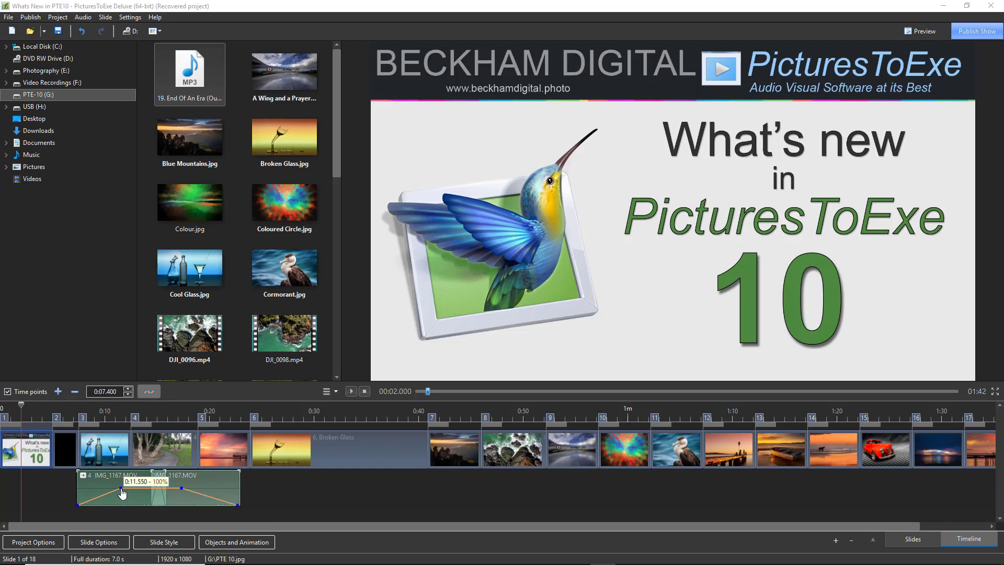